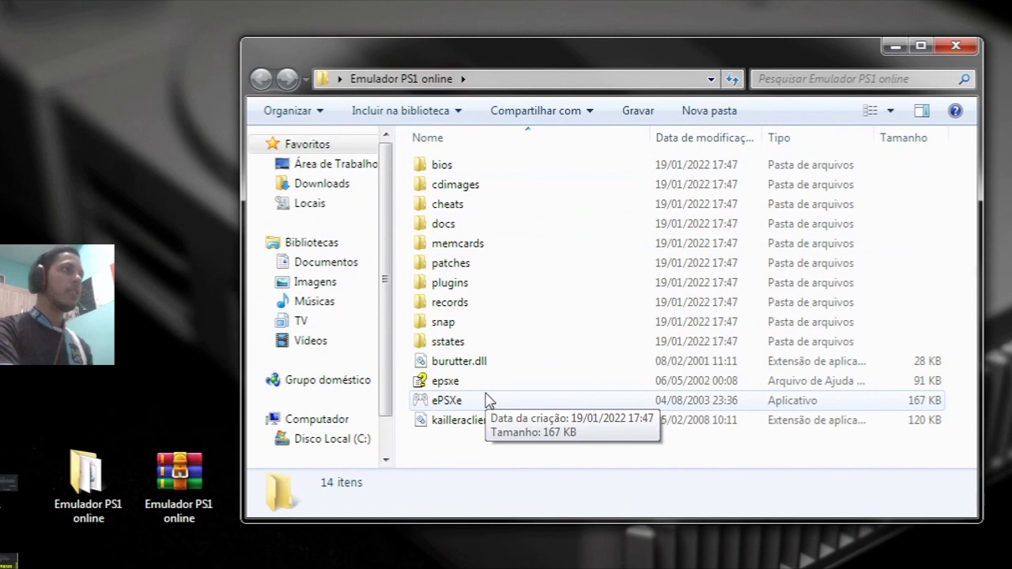
# Launch the ePSXe emulator from the Emulador PS1 online folder and reposition its window over the folder
pyautogui.click(468, 403)
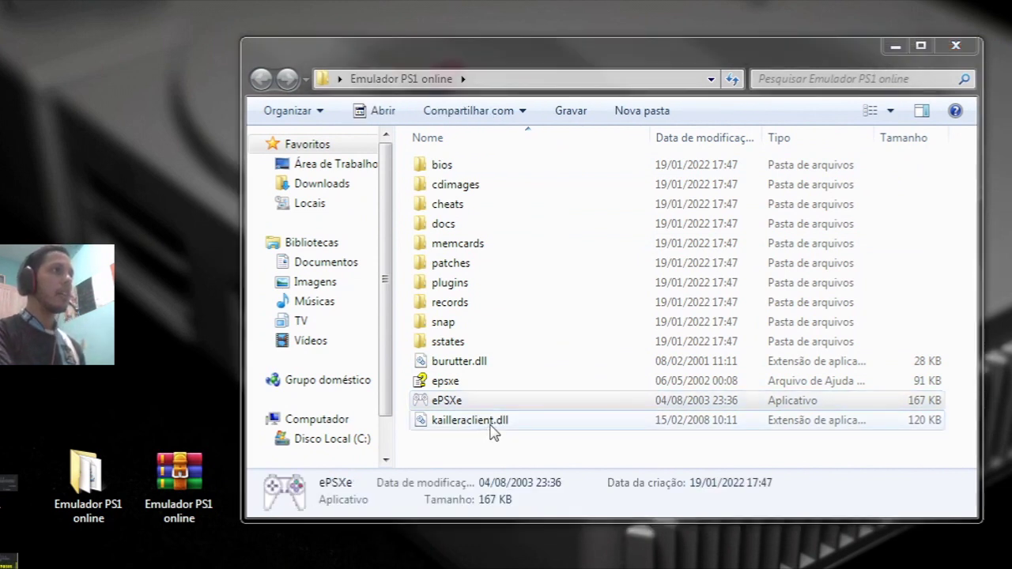
pyautogui.press('Return')
pyautogui.moveTo(424, 71); pyautogui.dragTo(549, 103)
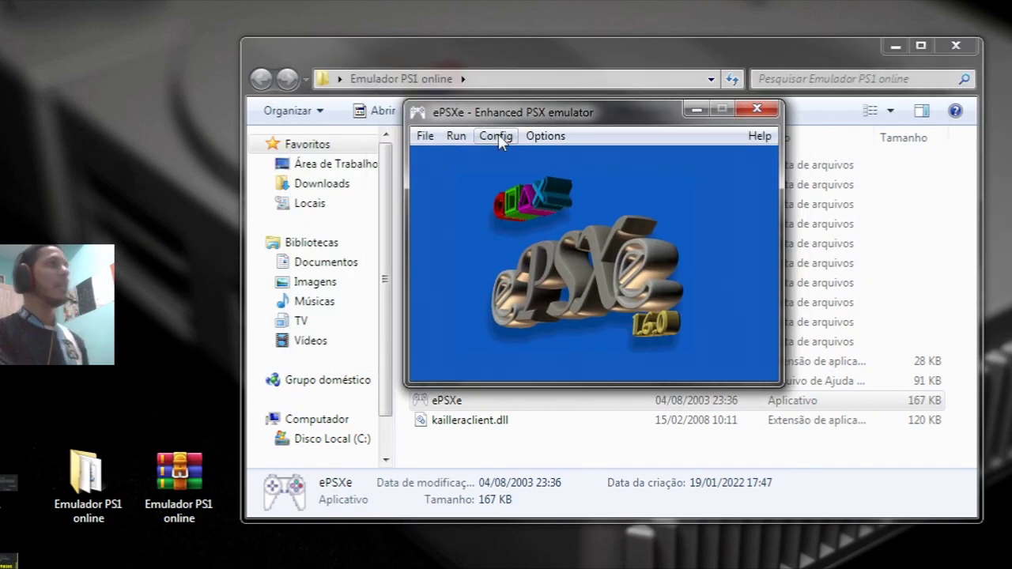
pyautogui.moveTo(556, 105); pyautogui.dragTo(484, 100)
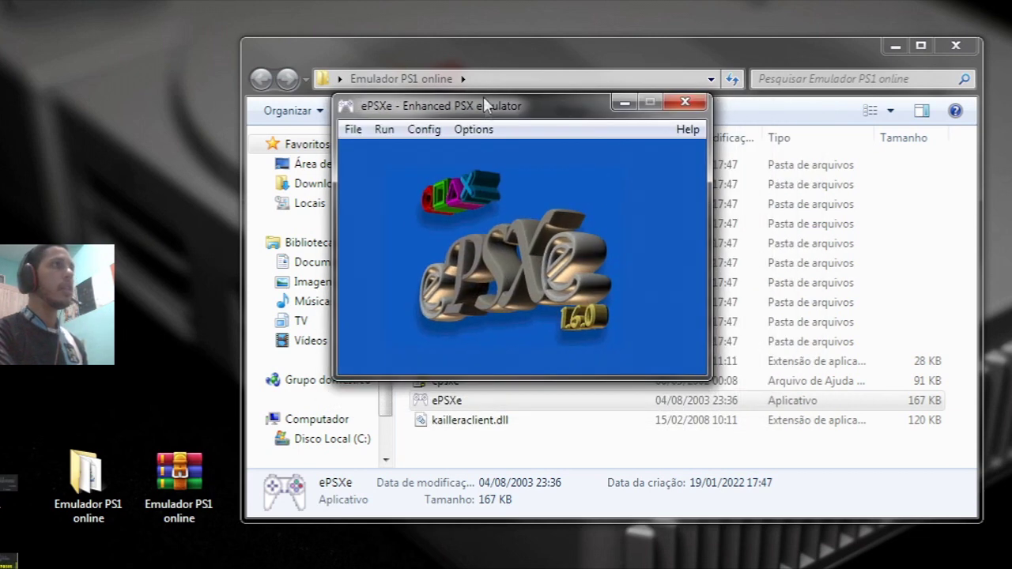
# Open the emulator's video configuration and review the available video plugins, keeping Pete's D3D Driver 1.67
pyautogui.click(425, 130)
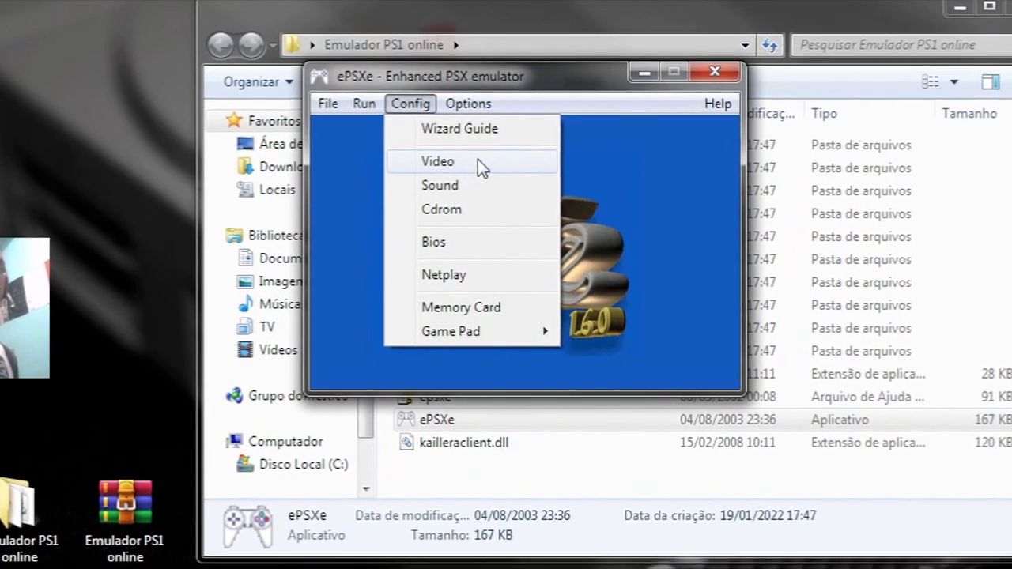
pyautogui.click(454, 170)
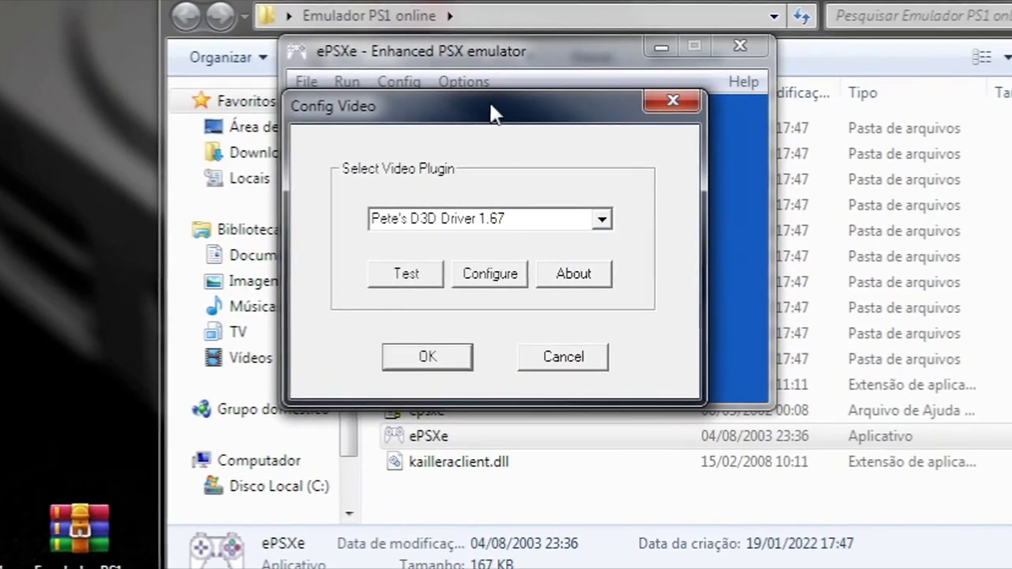
pyautogui.moveTo(496, 131)
pyautogui.mouseDown()
pyautogui.moveTo(561, 135)
pyautogui.moveTo(446, 115)
pyautogui.moveTo(459, 110)
pyautogui.moveTo(488, 136)
pyautogui.moveTo(499, 117)
pyautogui.moveTo(482, 121)
pyautogui.mouseUp()
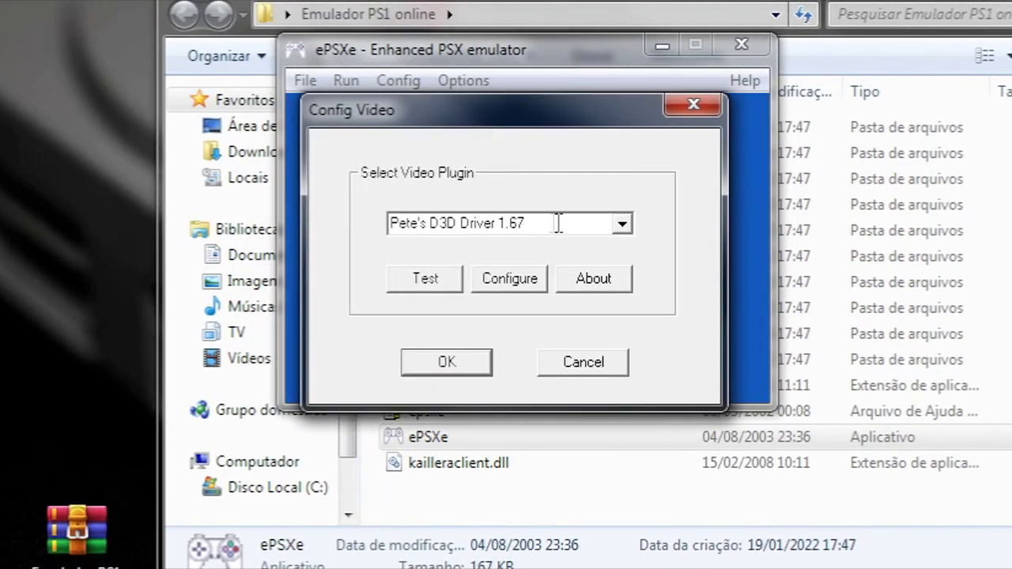
pyautogui.click(623, 225)
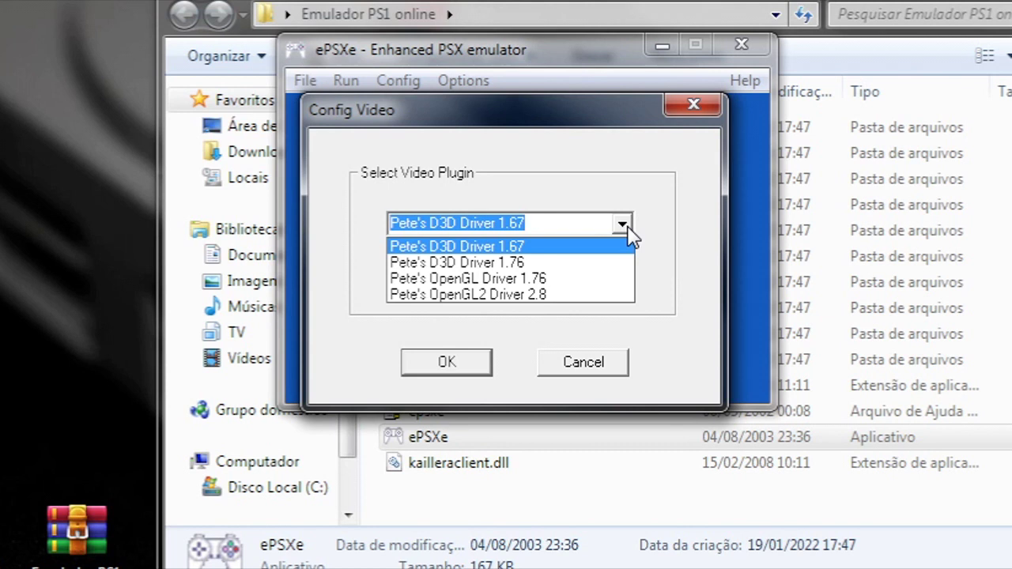
pyautogui.click(633, 217)
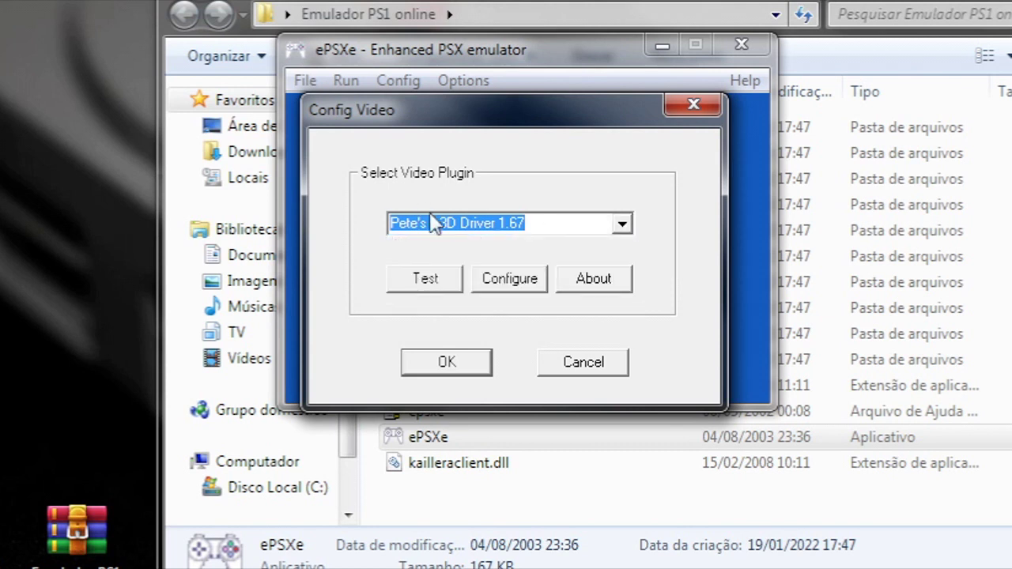
# Open the settings of Pete's D3D Driver 1.67 and review the available desktop resolutions
pyautogui.click(522, 282)
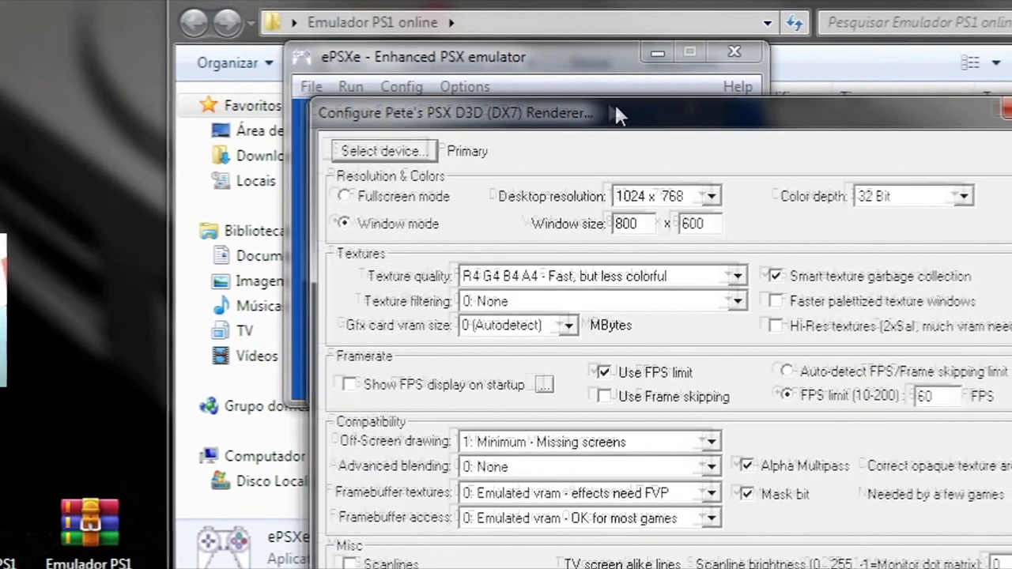
pyautogui.moveTo(614, 107); pyautogui.dragTo(513, 0)
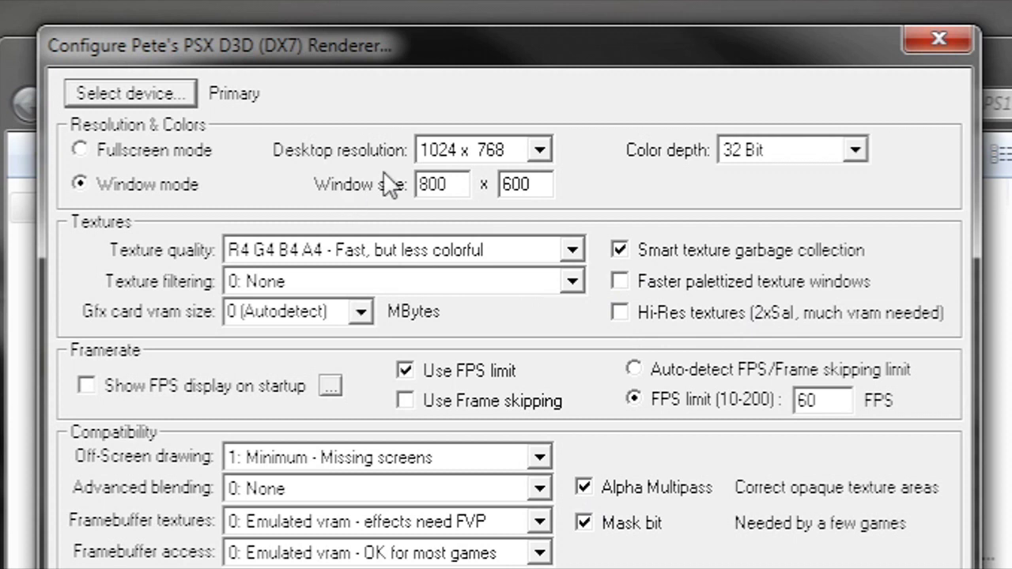
pyautogui.click(541, 150)
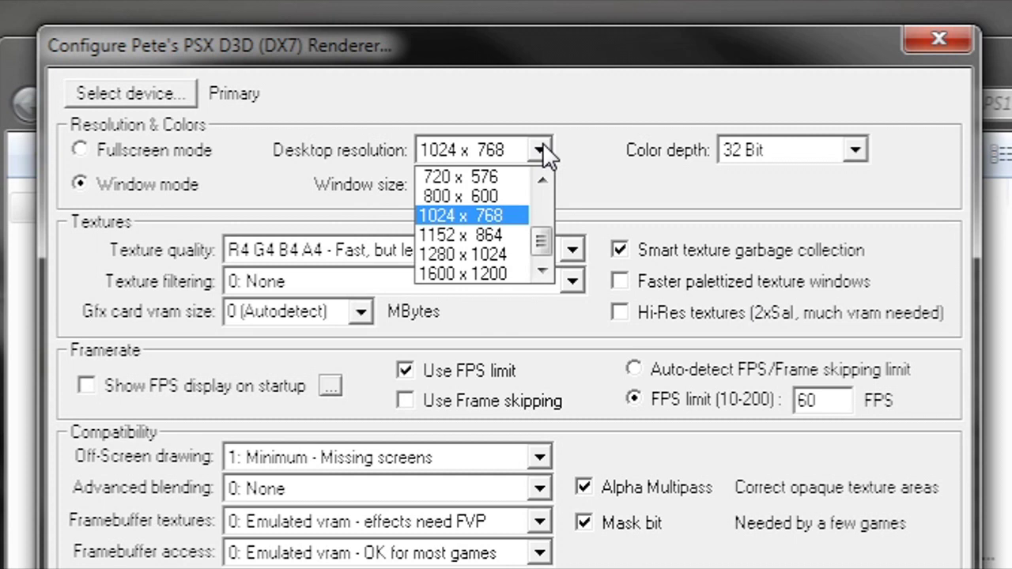
pyautogui.click(542, 152)
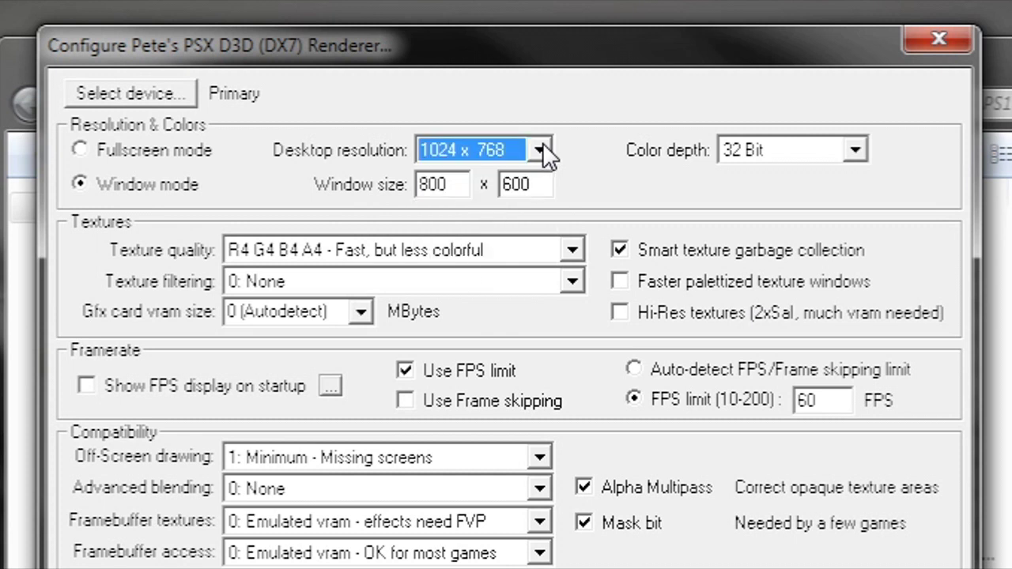
# Examine the renderer's window width and height fields, and close the renderer and video configuration without saving
pyautogui.click(457, 186)
pyautogui.doubleClick(452, 185)
pyautogui.doubleClick(542, 187)
pyautogui.doubleClick(451, 178)
pyautogui.doubleClick(529, 183)
pyautogui.doubleClick(443, 183)
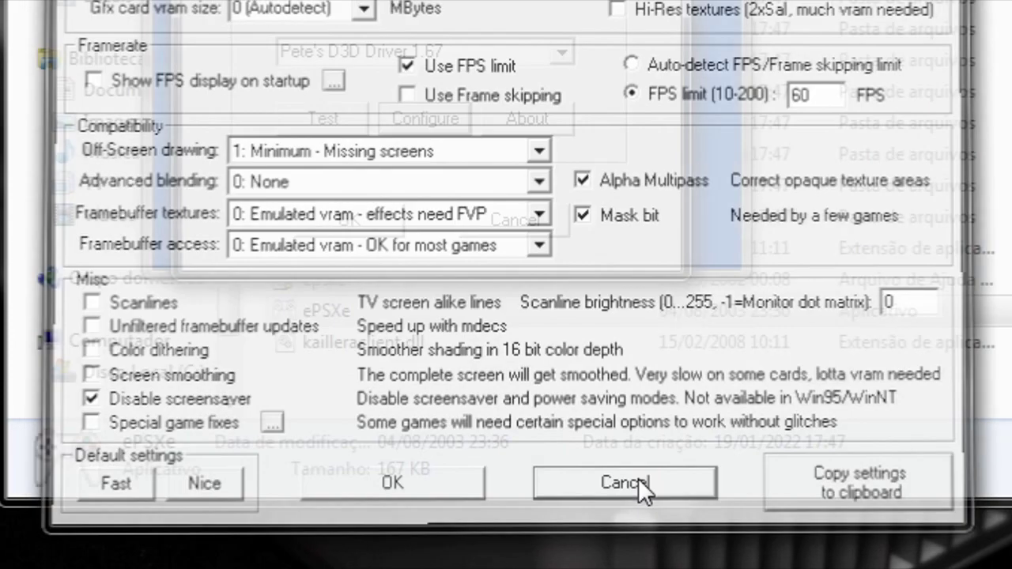
pyautogui.click(642, 488)
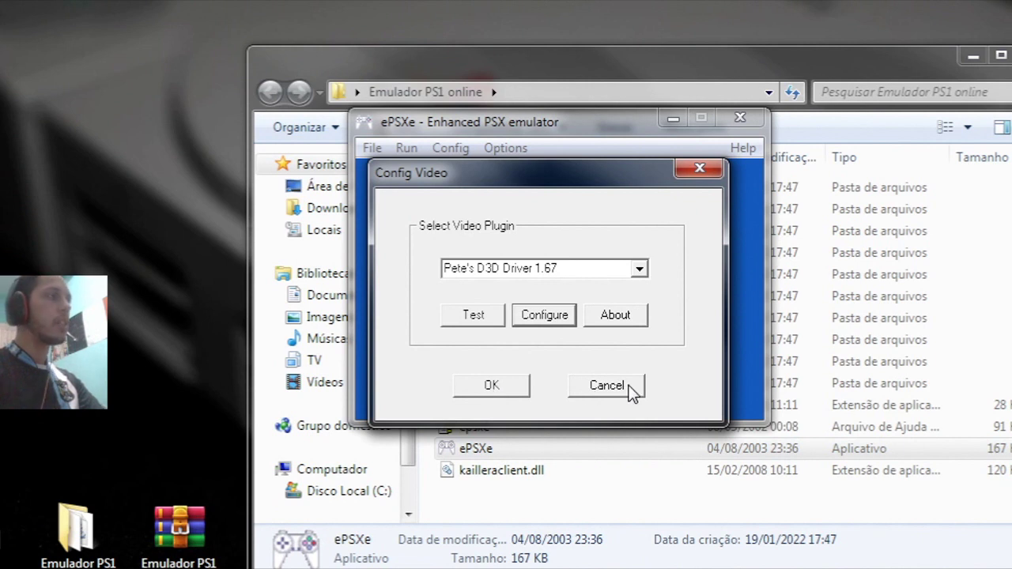
pyautogui.click(606, 386)
# Open the sound configuration and review the available sound plugins, keeping Eternal SPU Plugin 1.50
pyautogui.click(466, 149)
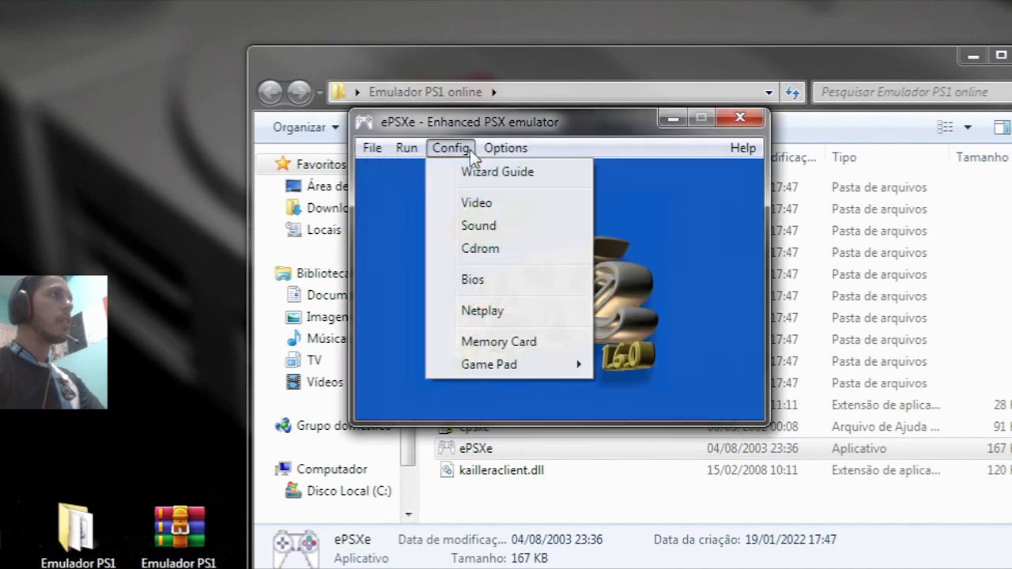
pyautogui.click(479, 227)
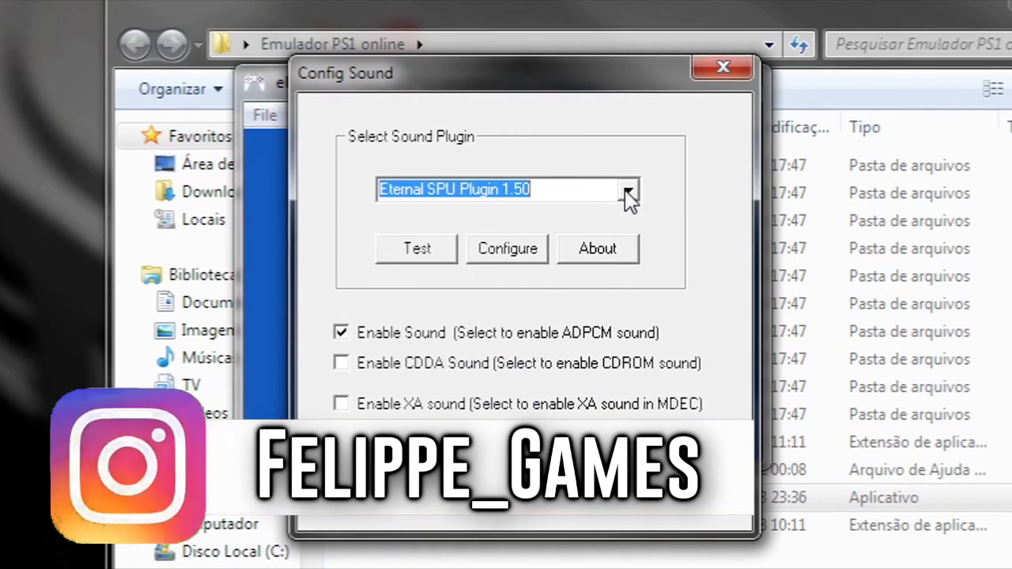
pyautogui.click(597, 195)
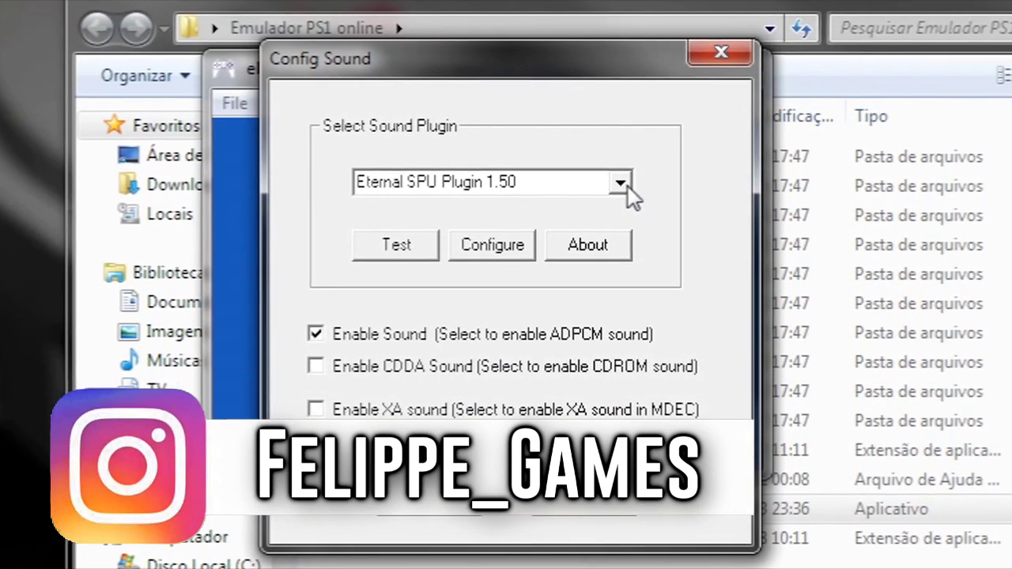
pyautogui.click(629, 190)
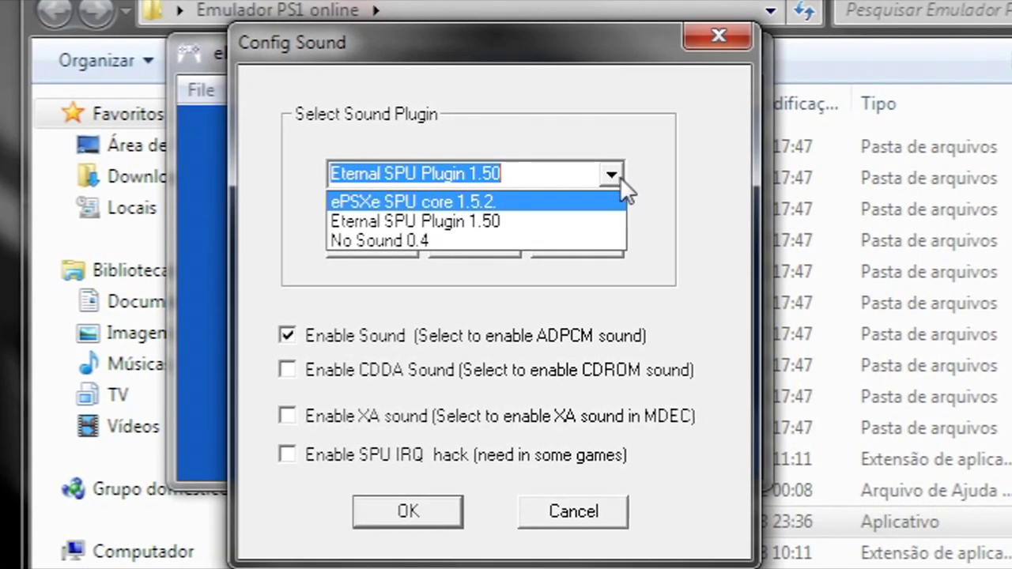
pyautogui.click(615, 177)
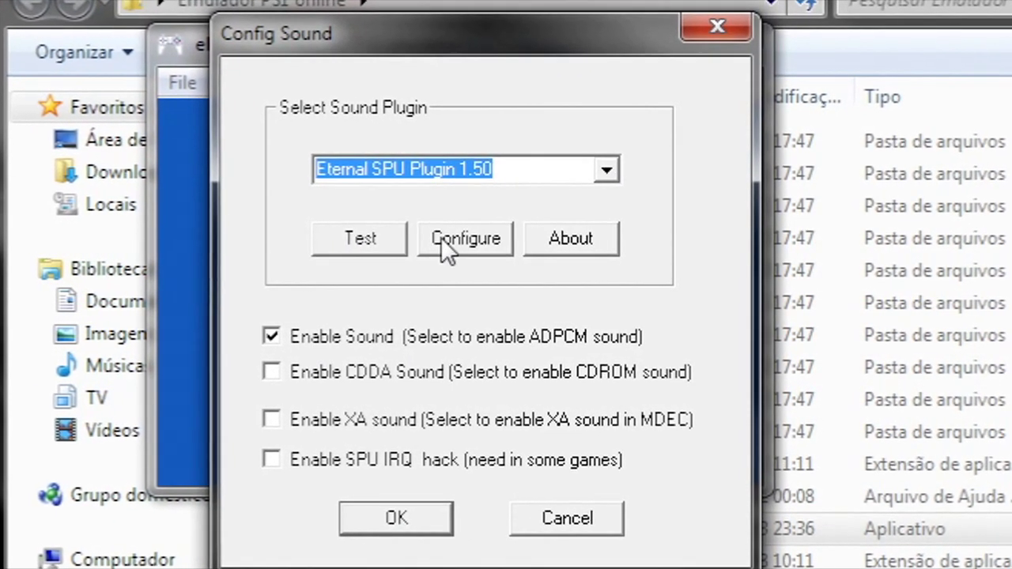
# Examine the Eternal SPU Plugin's audio device options and the Enable Sound setting, and close the sound configuration without saving
pyautogui.click(444, 239)
pyautogui.moveTo(460, 69); pyautogui.dragTo(464, 141)
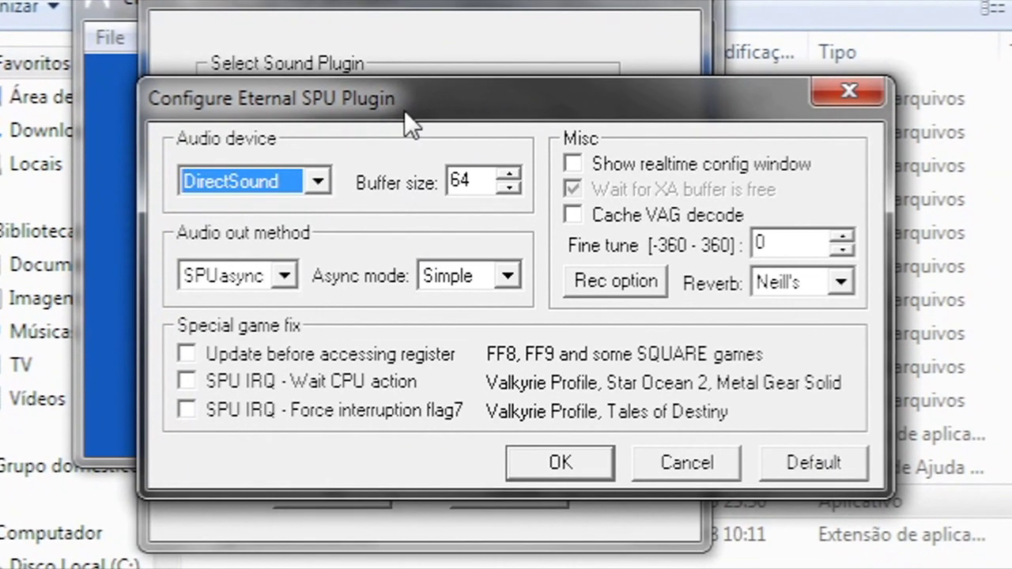
pyautogui.moveTo(407, 111)
pyautogui.mouseDown()
pyautogui.moveTo(448, 101)
pyautogui.moveTo(424, 117)
pyautogui.mouseUp()
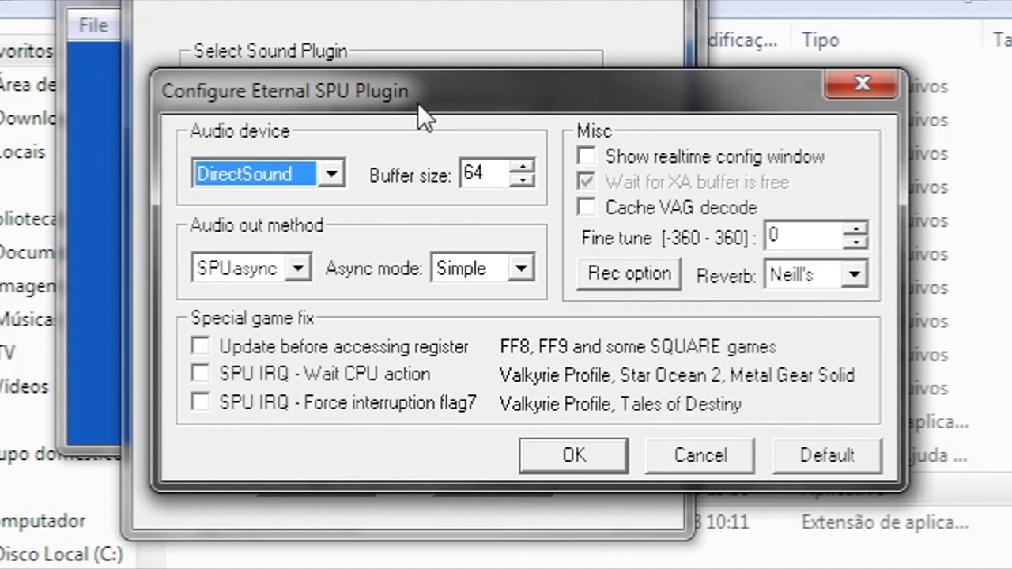
pyautogui.click(336, 179)
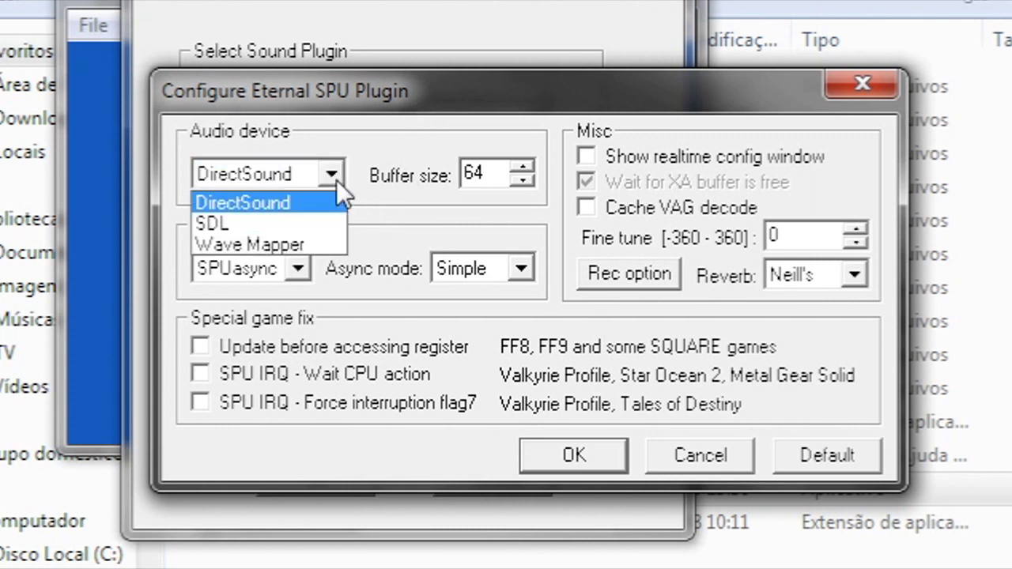
pyautogui.click(336, 180)
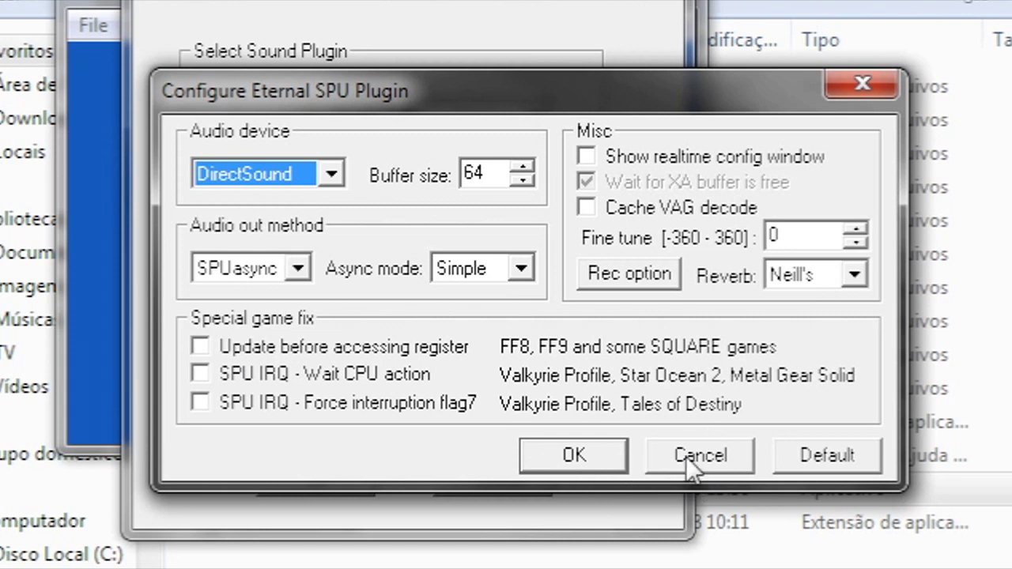
pyautogui.click(729, 458)
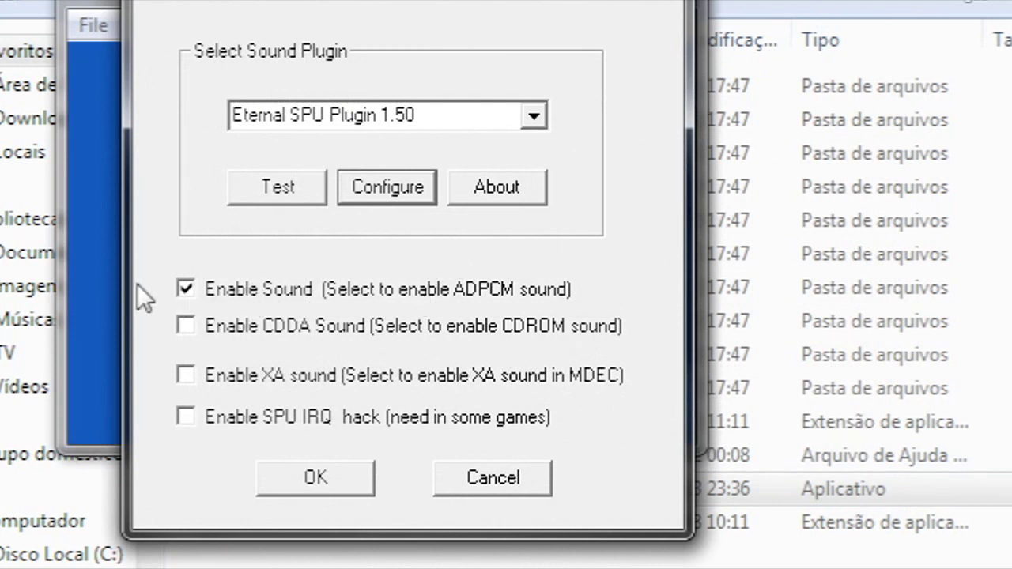
pyautogui.click(184, 289)
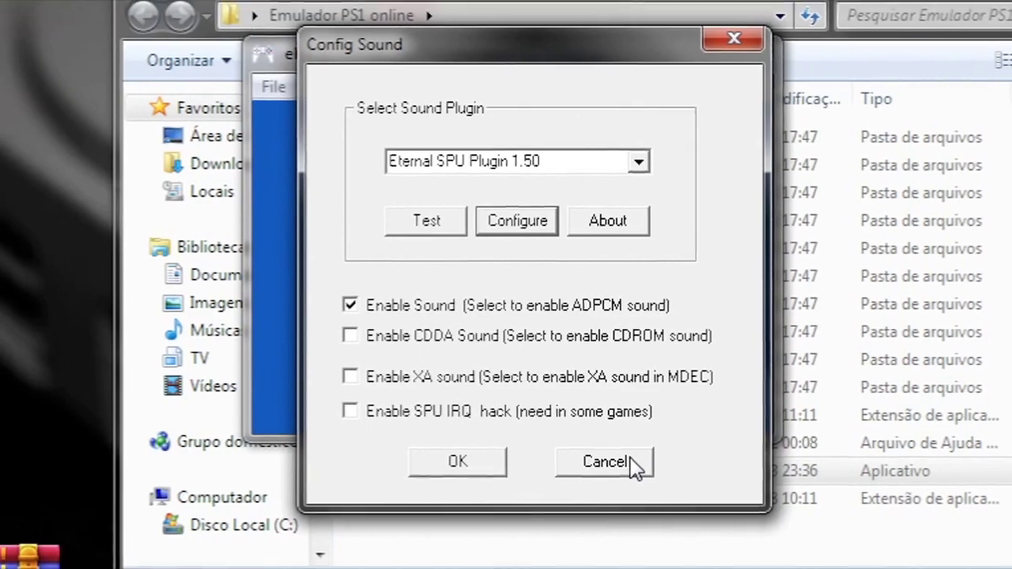
pyautogui.click(614, 472)
# Open the CD-ROM configuration and review the available plugins, keeping Mooby2 cd disk image driver 2.8
pyautogui.click(388, 91)
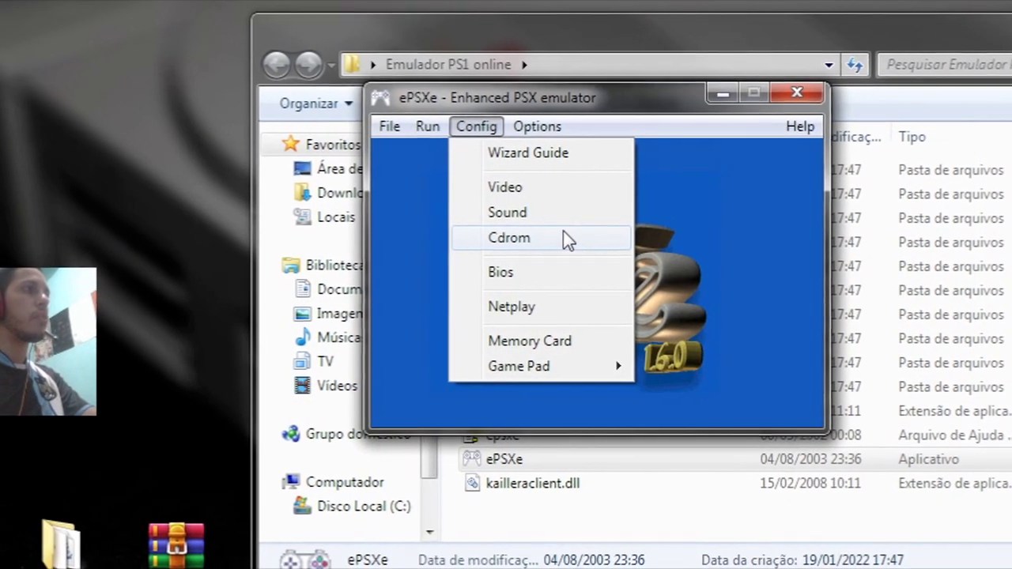
pyautogui.click(575, 241)
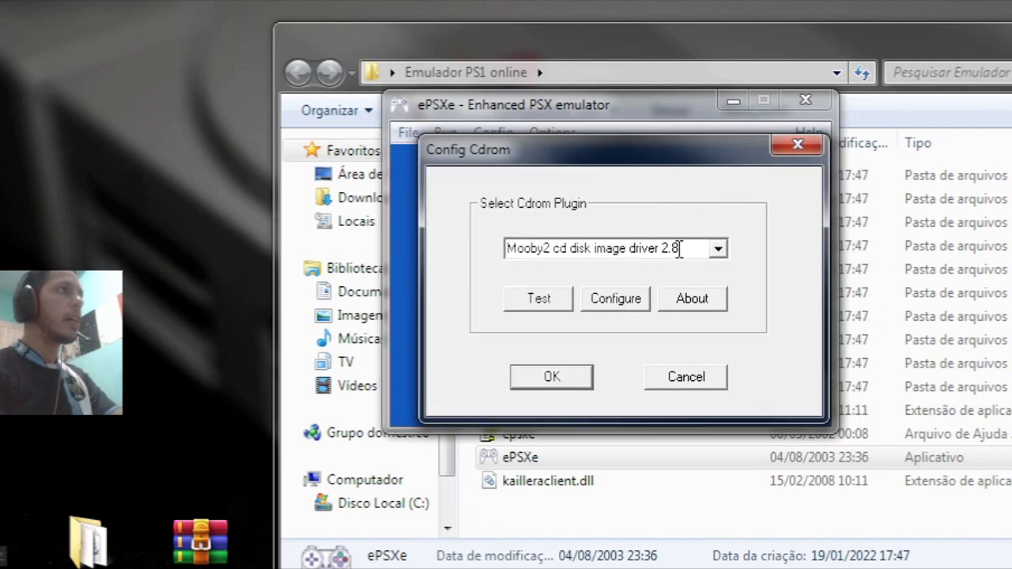
pyautogui.click(717, 249)
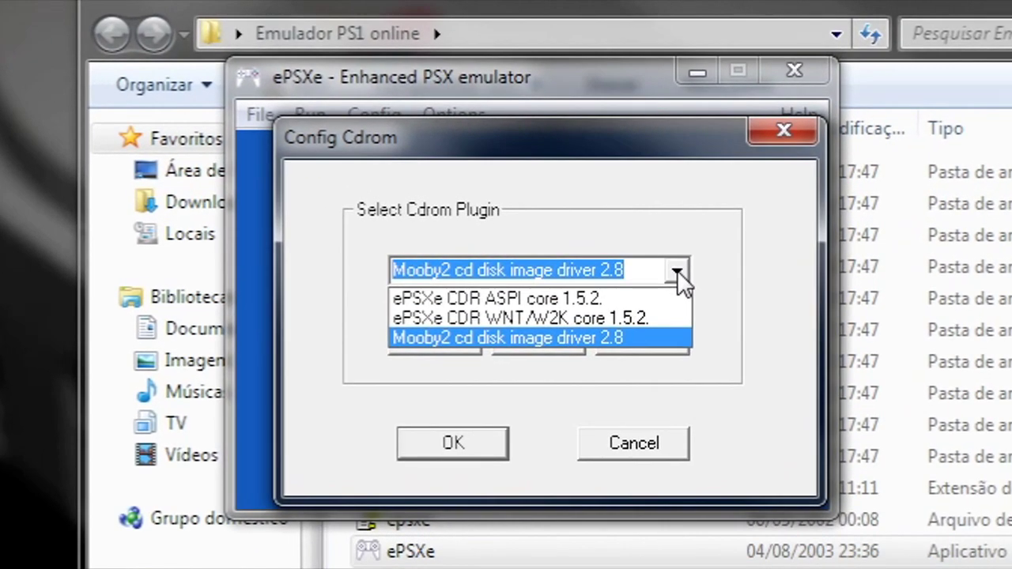
pyautogui.click(681, 270)
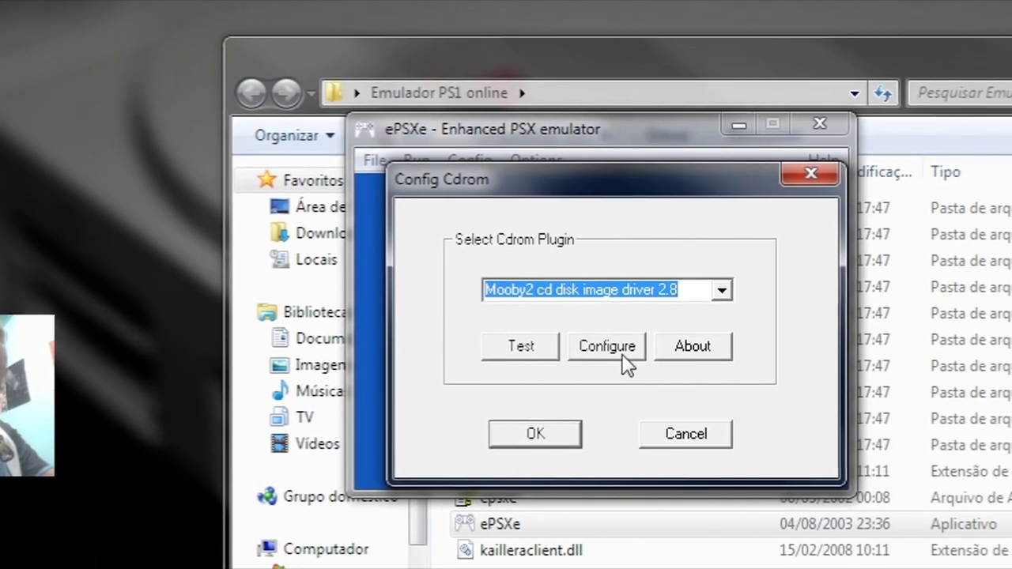
# Examine the Mooby2 driver's settings, including the CDDA volume, and close the CD-ROM configuration
pyautogui.click(556, 342)
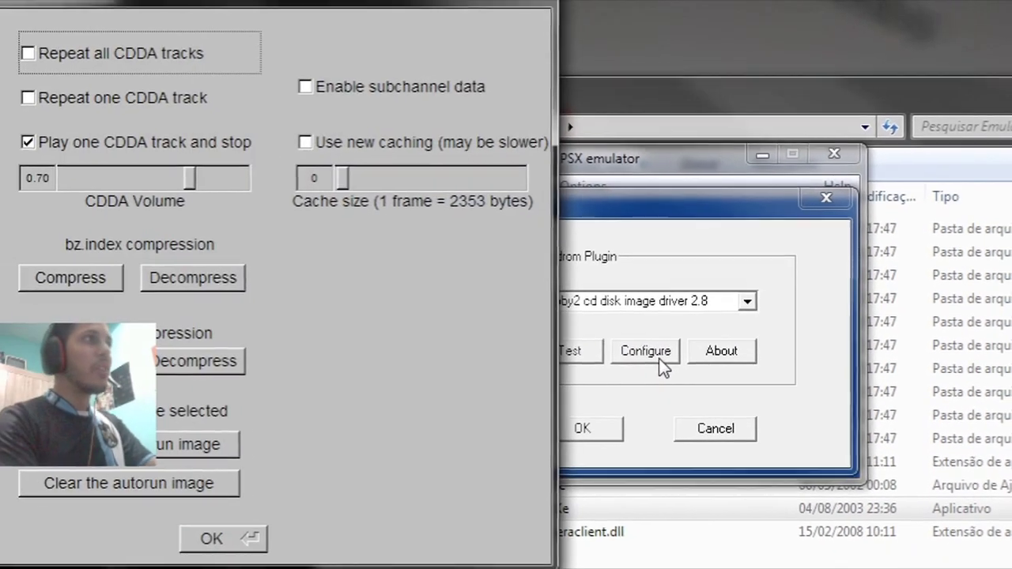
pyautogui.moveTo(194, 2); pyautogui.dragTo(605, 62)
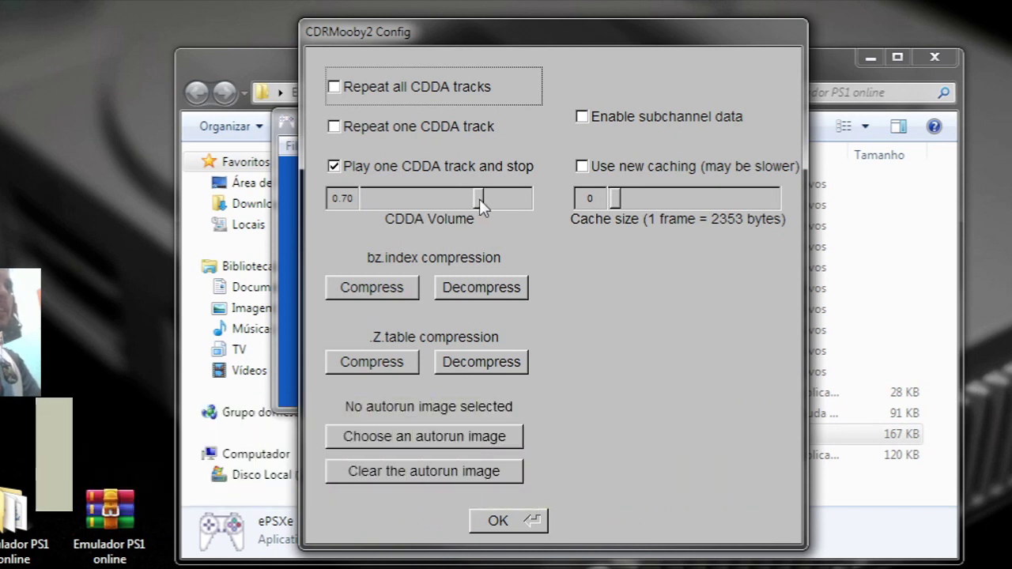
pyautogui.moveTo(479, 199); pyautogui.dragTo(479, 204)
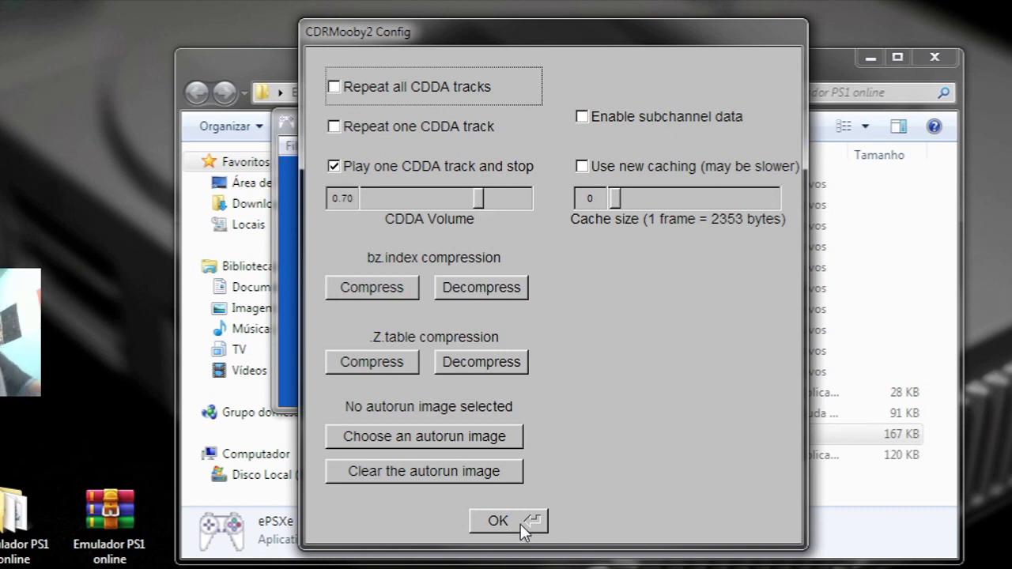
pyautogui.click(498, 521)
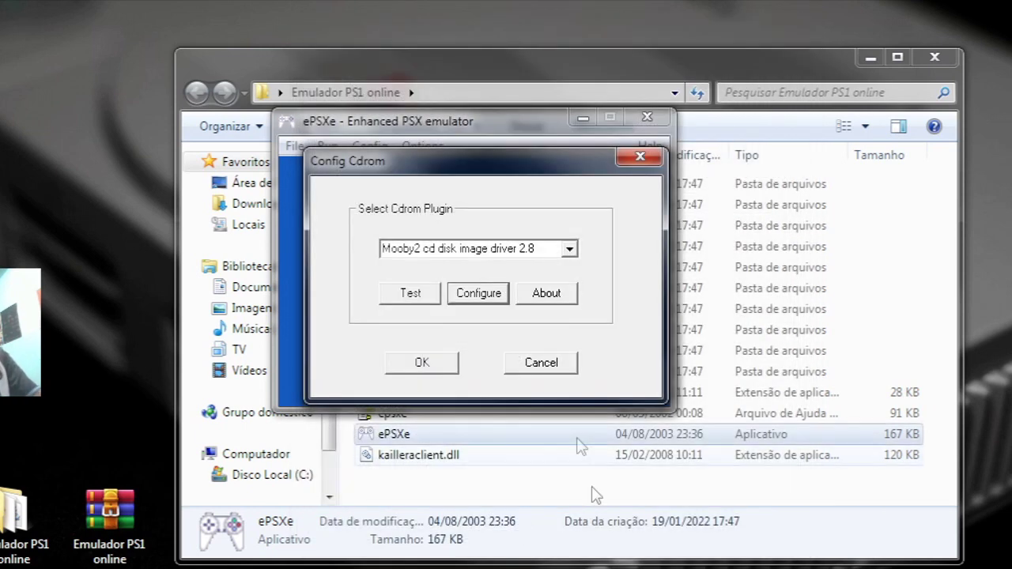
pyautogui.click(542, 362)
# Open the BIOS configuration and browse the desktop for the emulator's BIOS file
pyautogui.click(369, 147)
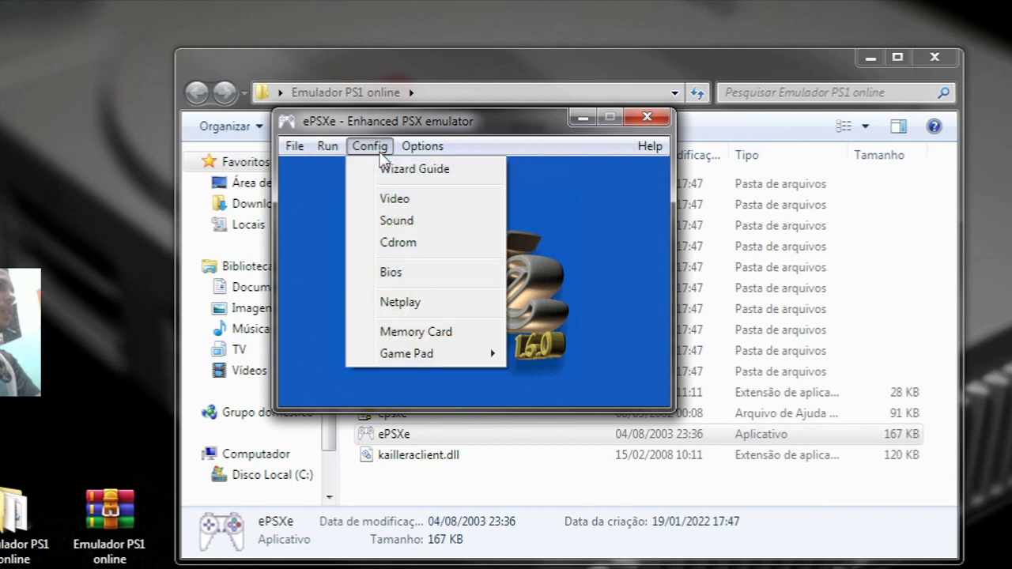
pyautogui.click(453, 274)
pyautogui.moveTo(397, 167); pyautogui.dragTo(460, 161)
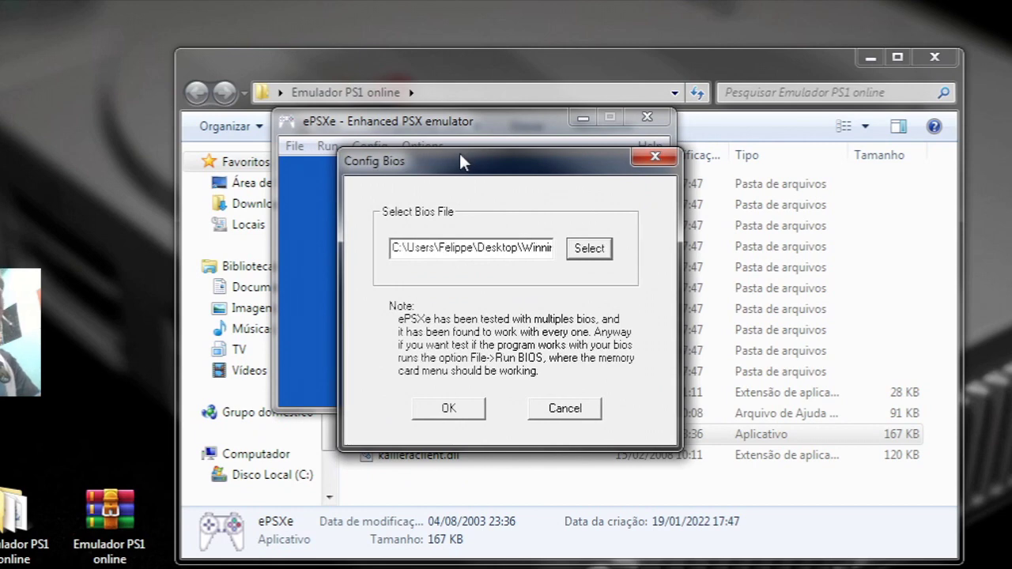
pyautogui.click(589, 249)
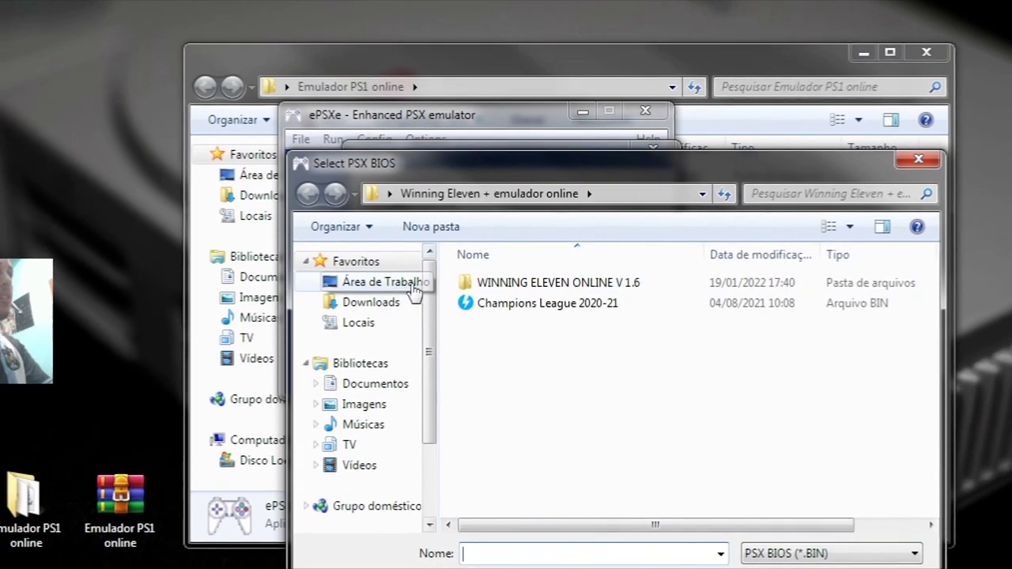
pyautogui.click(414, 282)
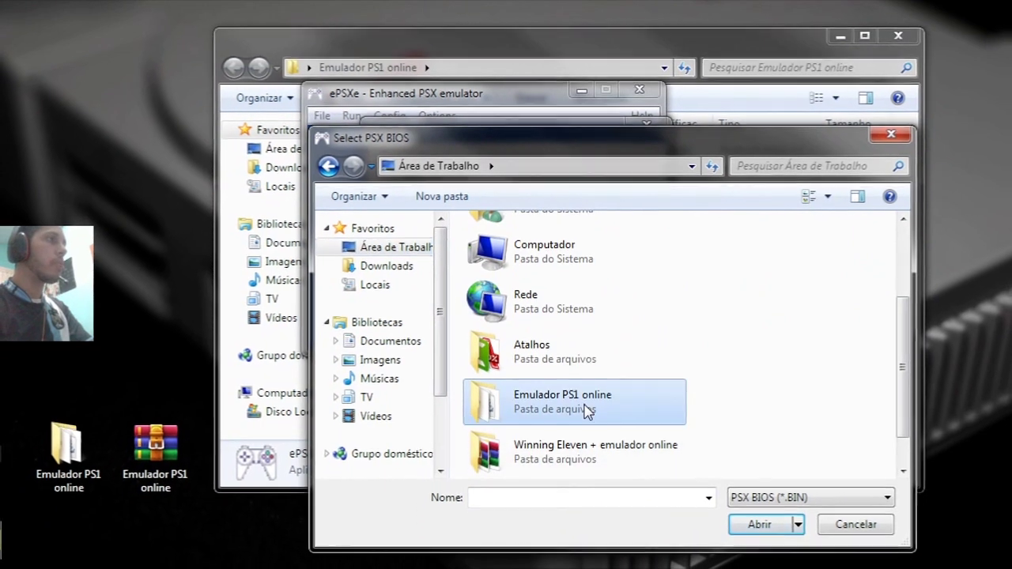
pyautogui.scroll(3, 584, 419)
pyautogui.scroll(-3, 582, 423)
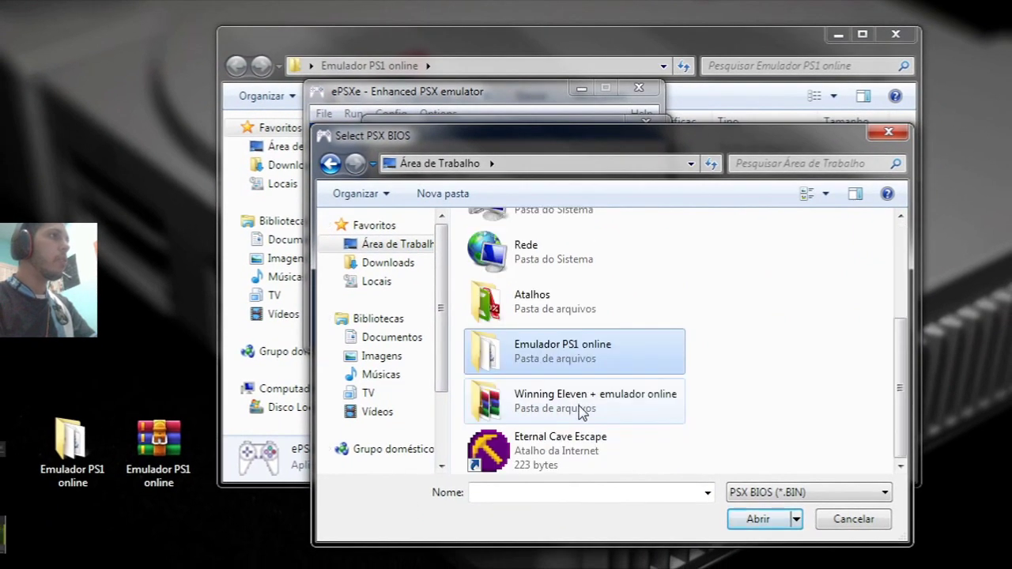
# Set SCPH1001 from the bios folder inside Emulador PS1 online as the BIOS file and save the configuration
pyautogui.doubleClick(585, 355)
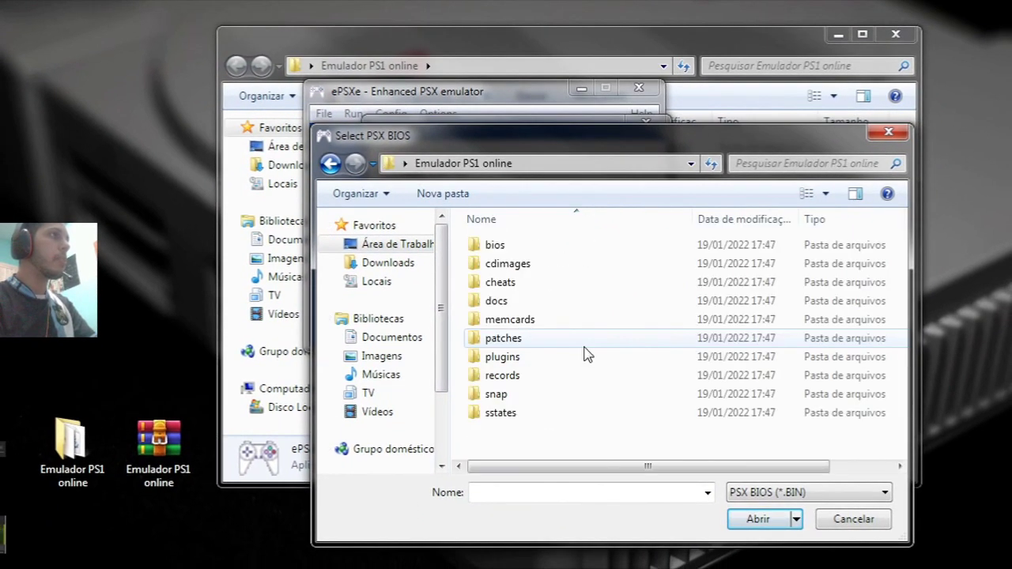
pyautogui.doubleClick(536, 253)
pyautogui.click(517, 251)
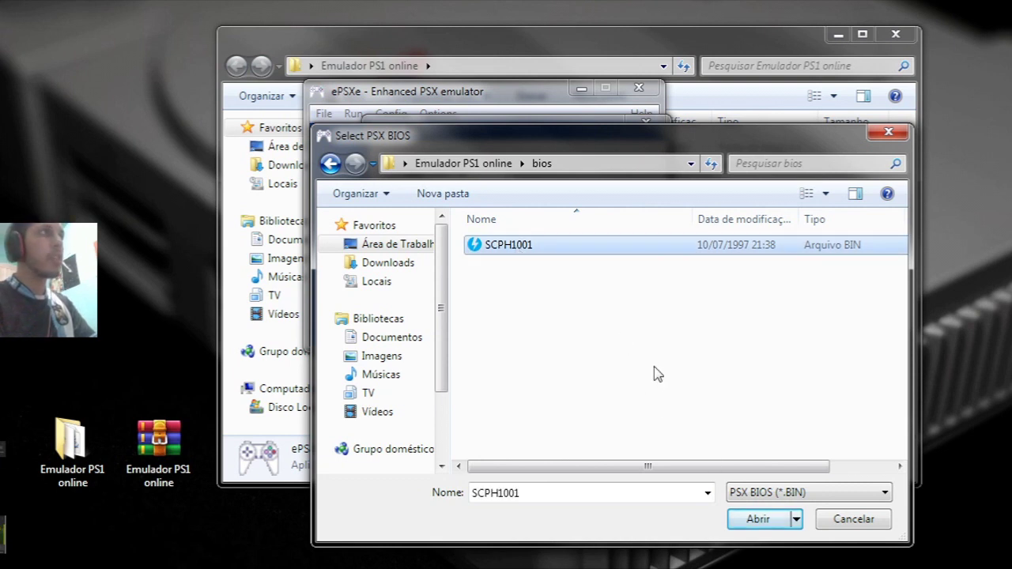
pyautogui.click(759, 519)
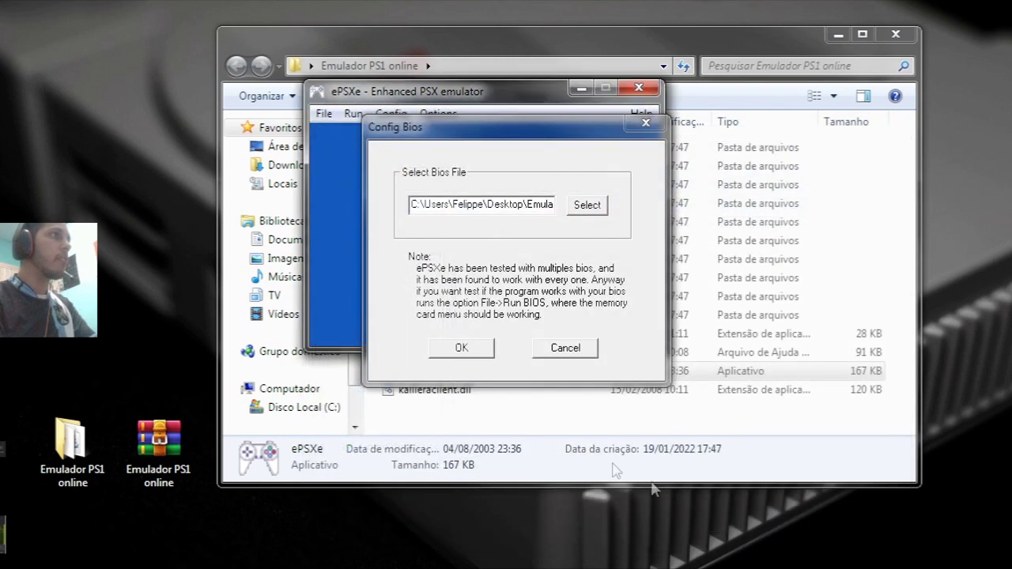
pyautogui.click(462, 347)
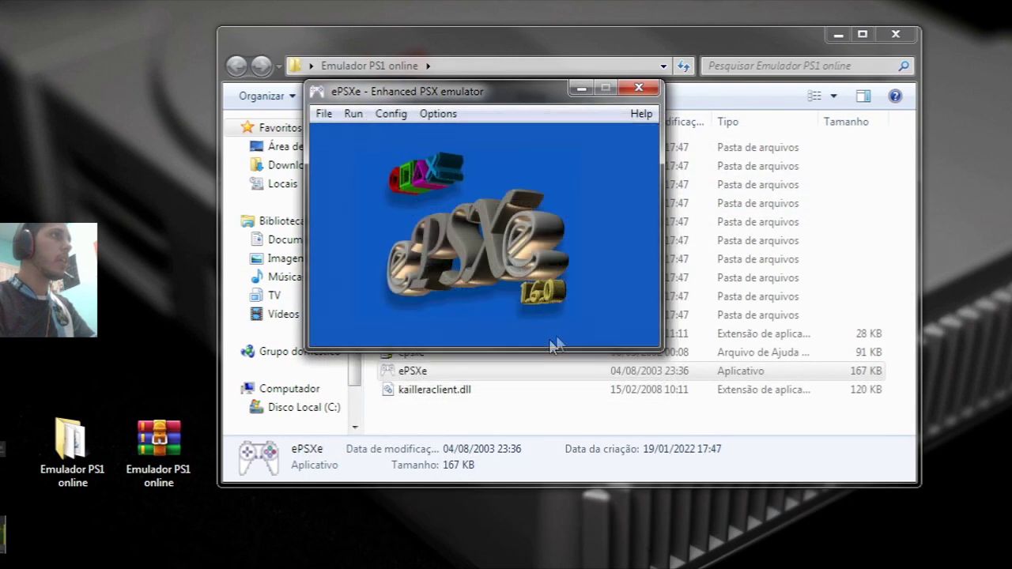
# Open the Netplay configuration and review the available plugins, keeping CyberPad 1.3
pyautogui.click(391, 113)
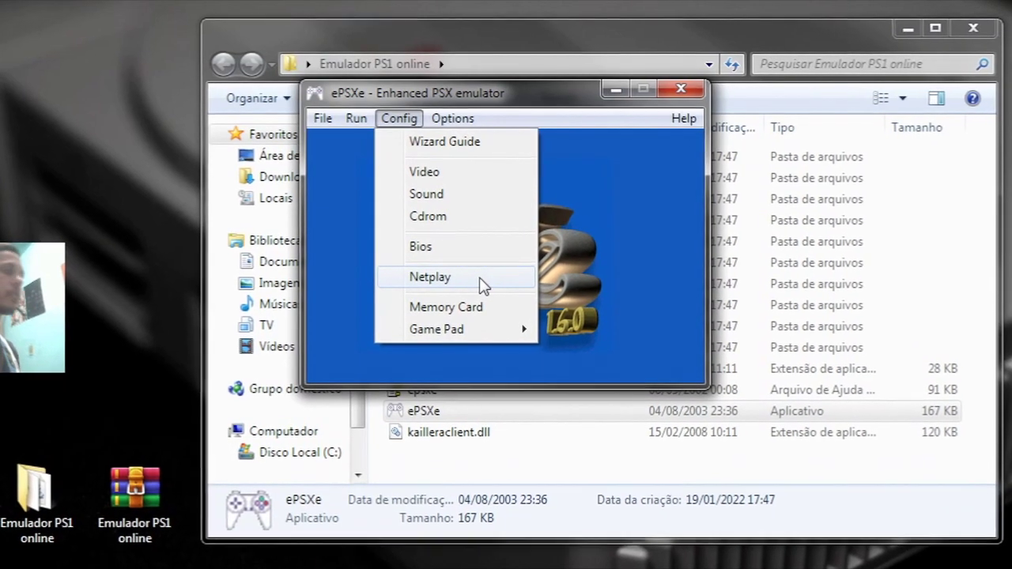
pyautogui.click(432, 282)
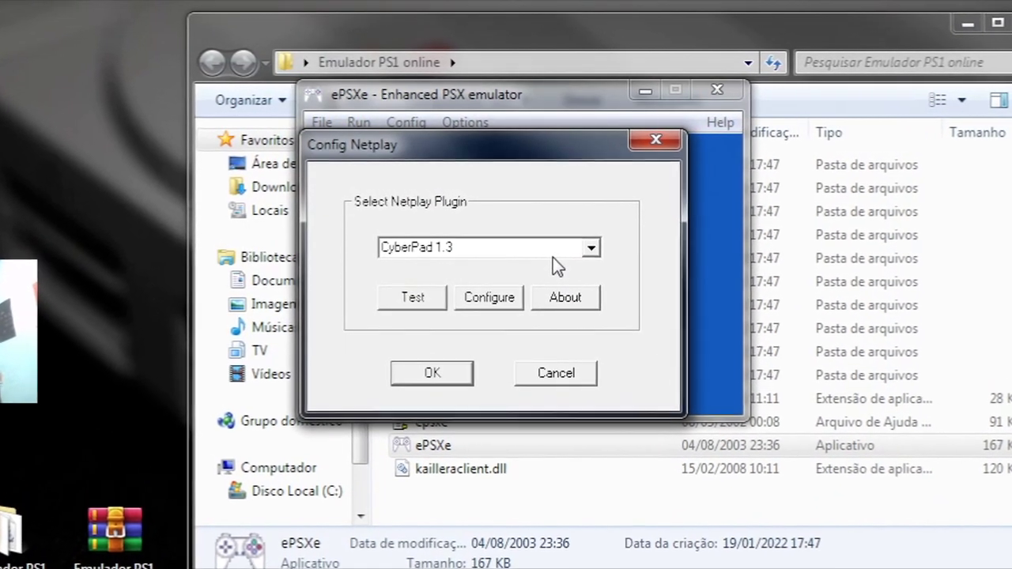
pyautogui.click(594, 251)
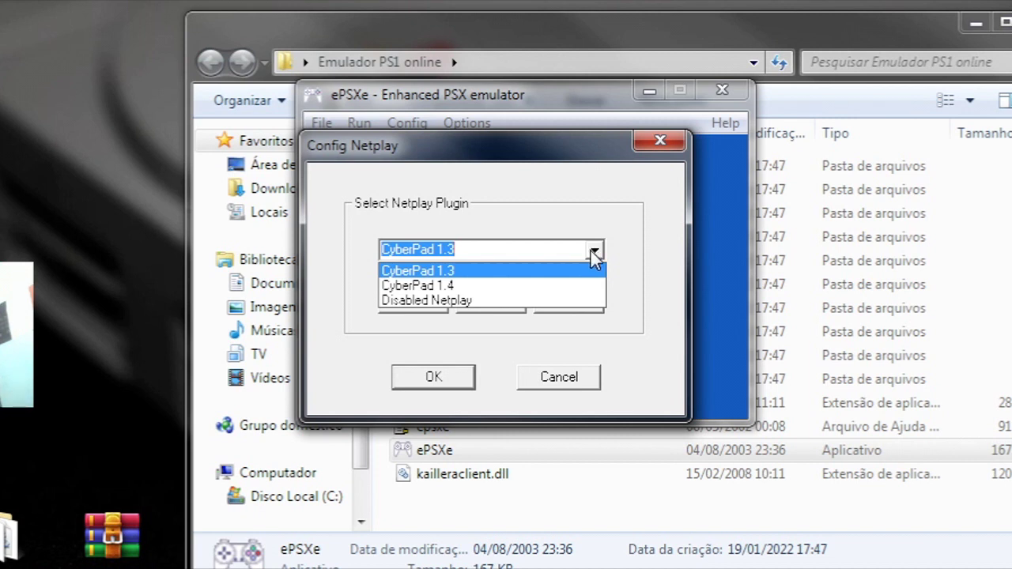
pyautogui.click(592, 253)
pyautogui.click(593, 257)
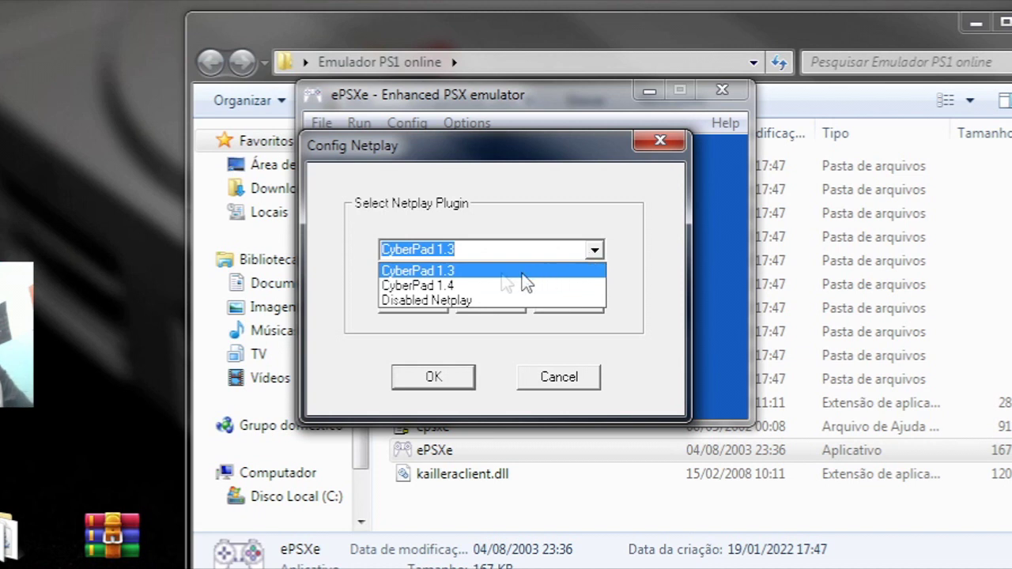
pyautogui.click(612, 252)
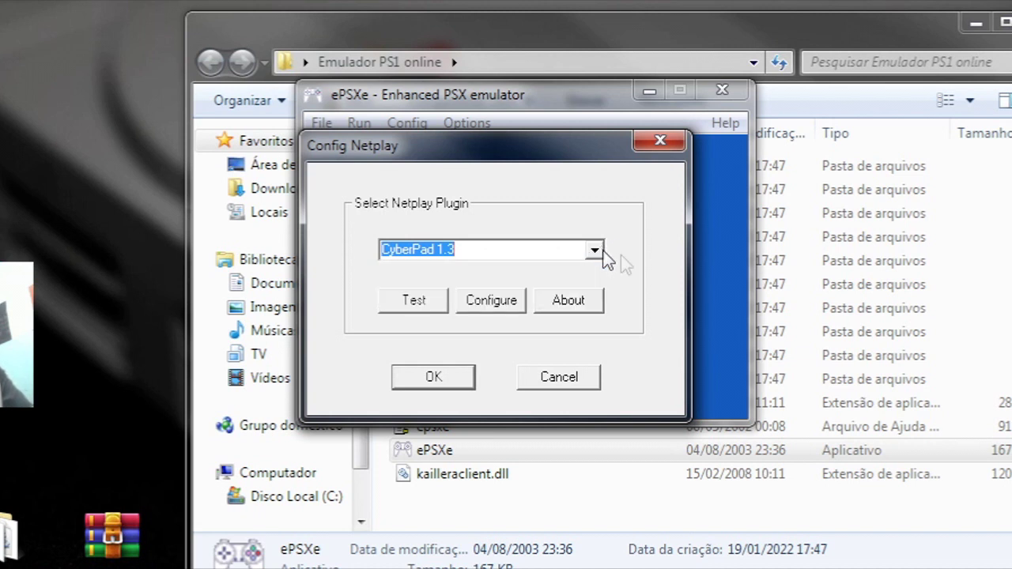
# Check the CyberPad 1.3 plugin's configuration options and close the Netplay configuration without saving
pyautogui.click(499, 306)
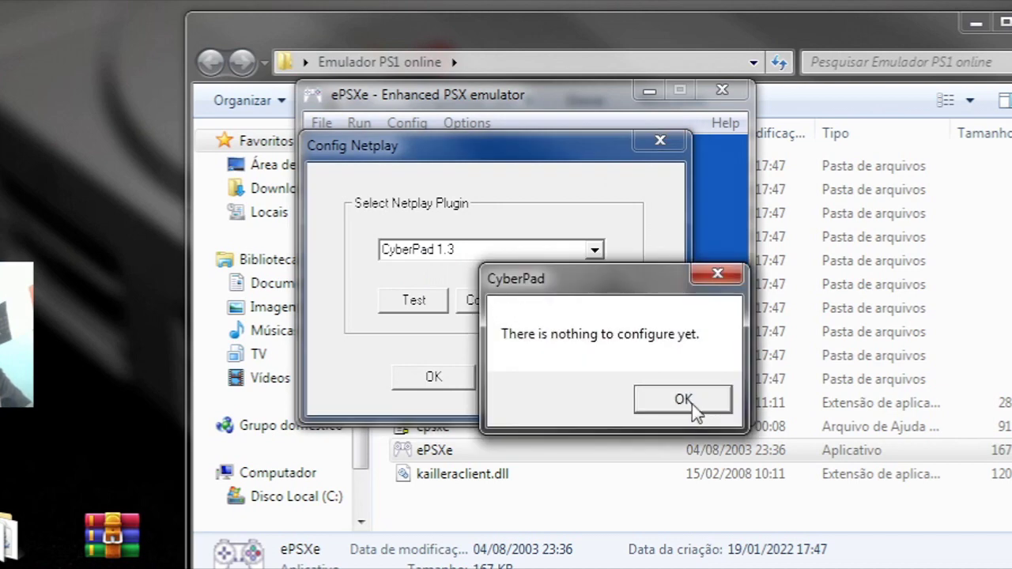
pyautogui.click(684, 401)
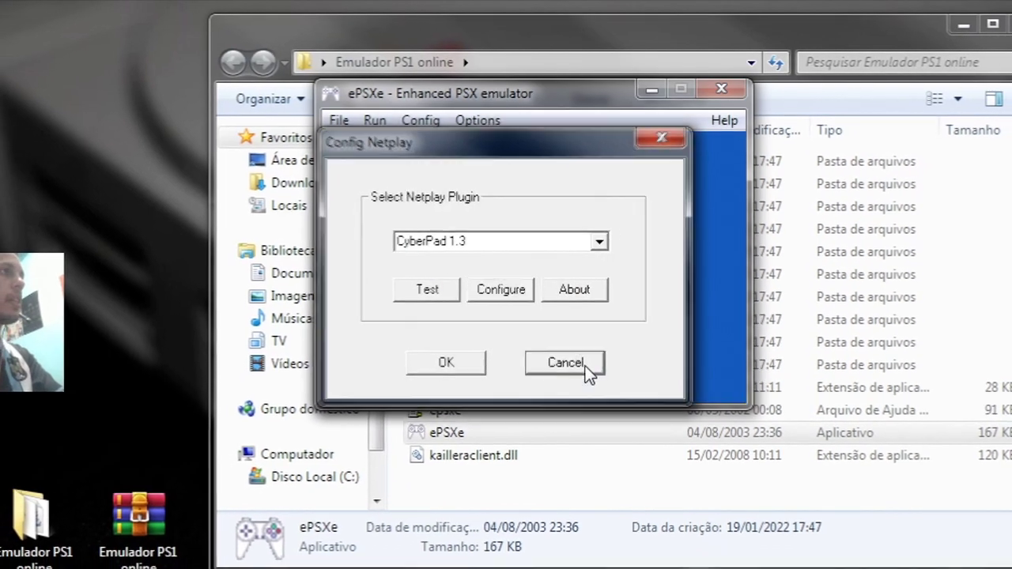
pyautogui.click(564, 363)
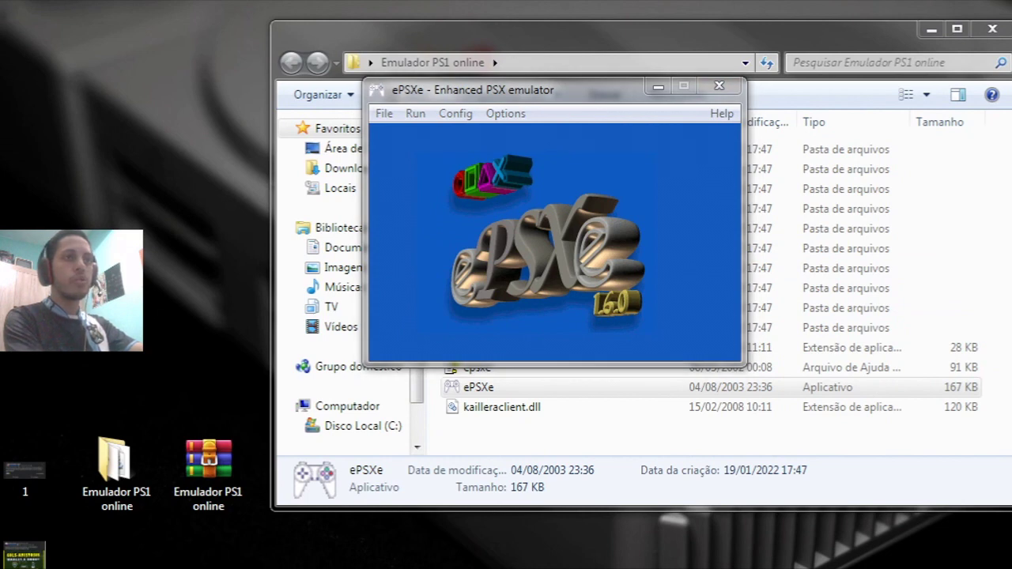
# Open the Windows advanced system properties and bring up the Data Execution Prevention settings in the performance options
pyautogui.press('super+e')
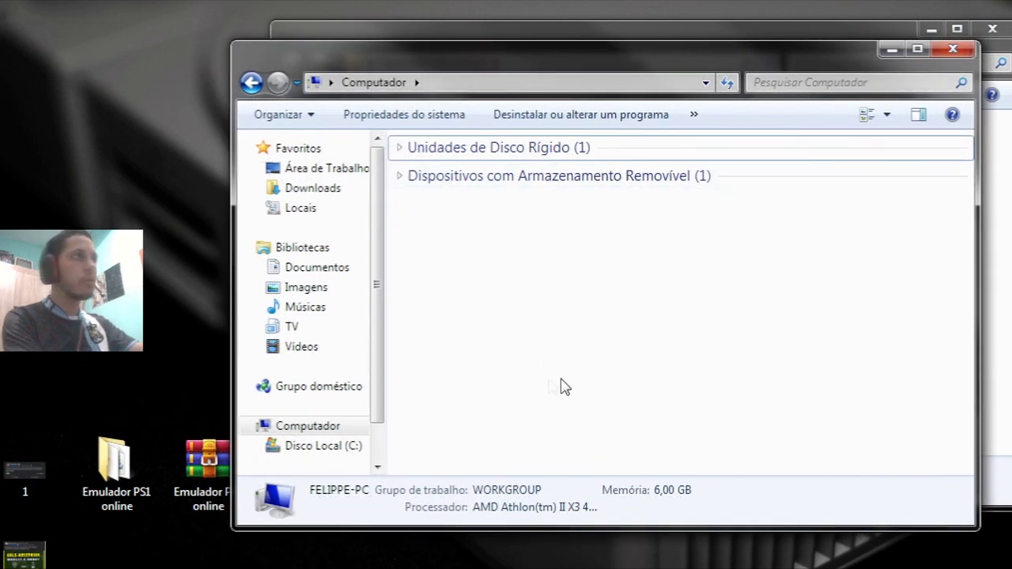
pyautogui.rightClick(562, 380)
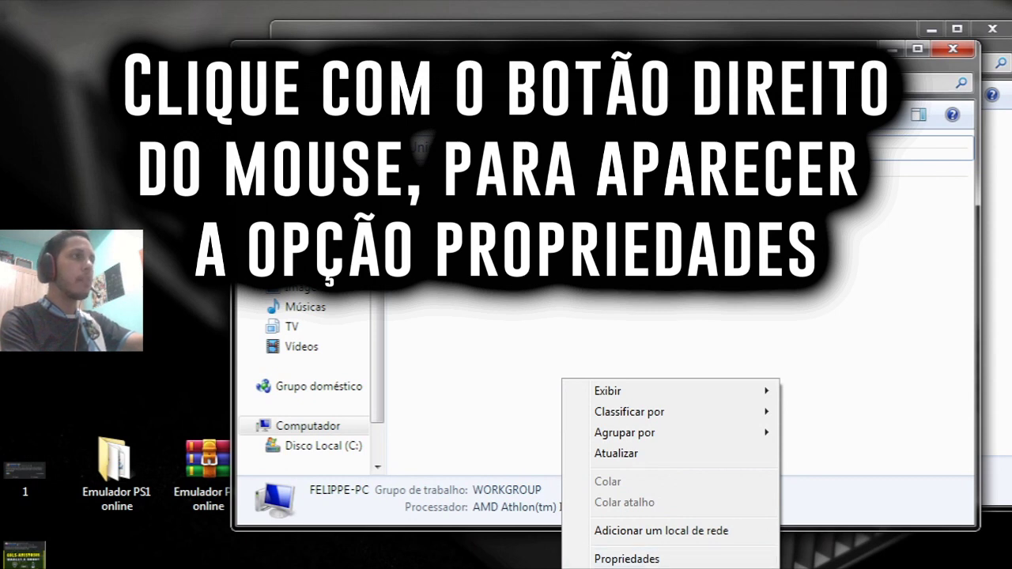
pyautogui.click(636, 556)
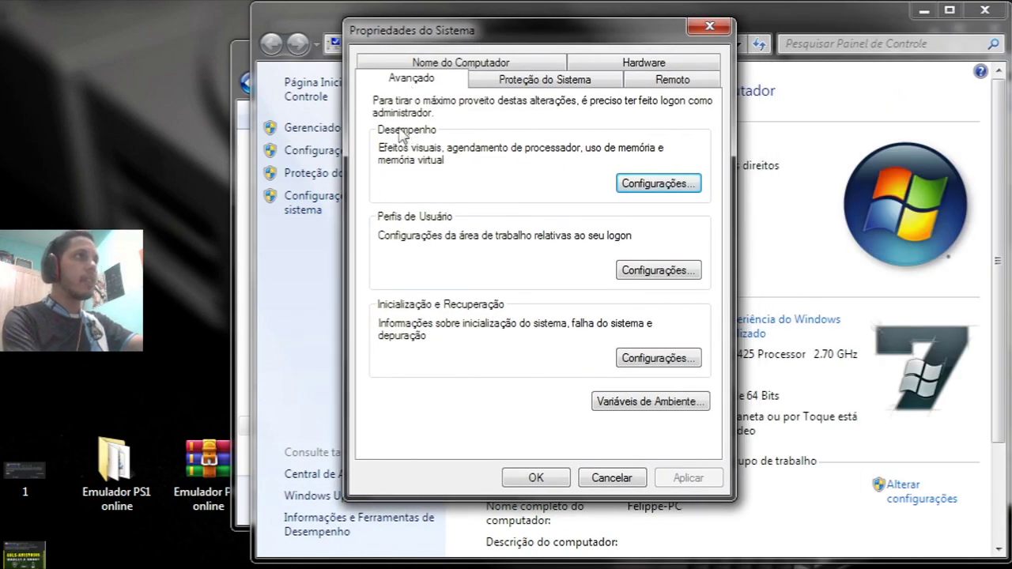
pyautogui.click(671, 186)
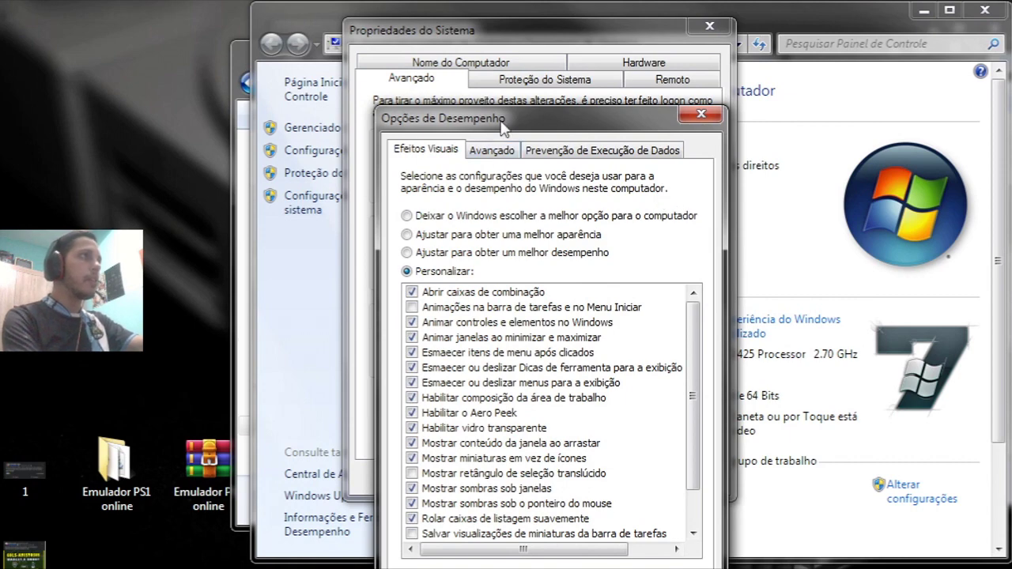
pyautogui.moveTo(500, 121); pyautogui.dragTo(503, 67)
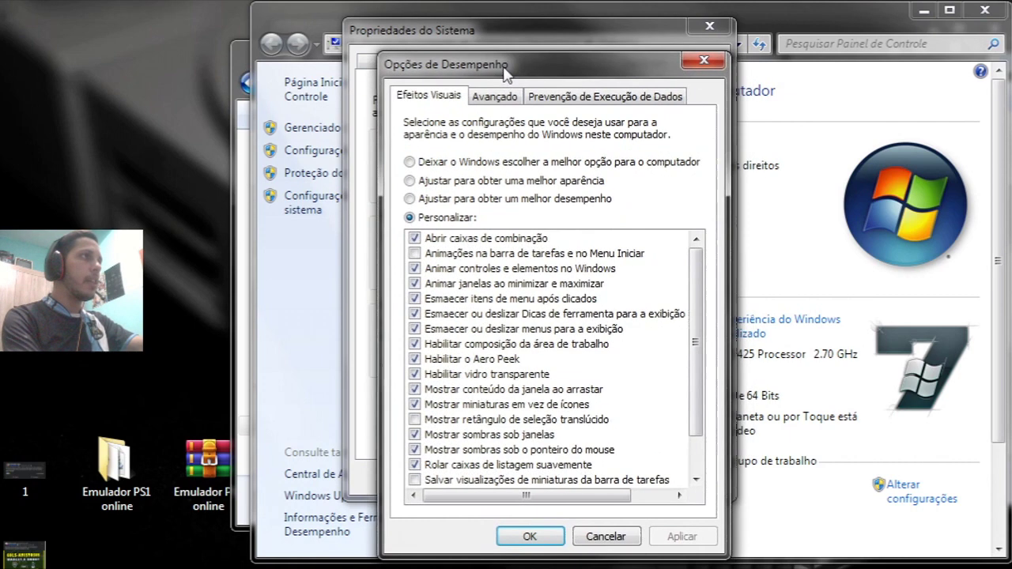
pyautogui.click(569, 96)
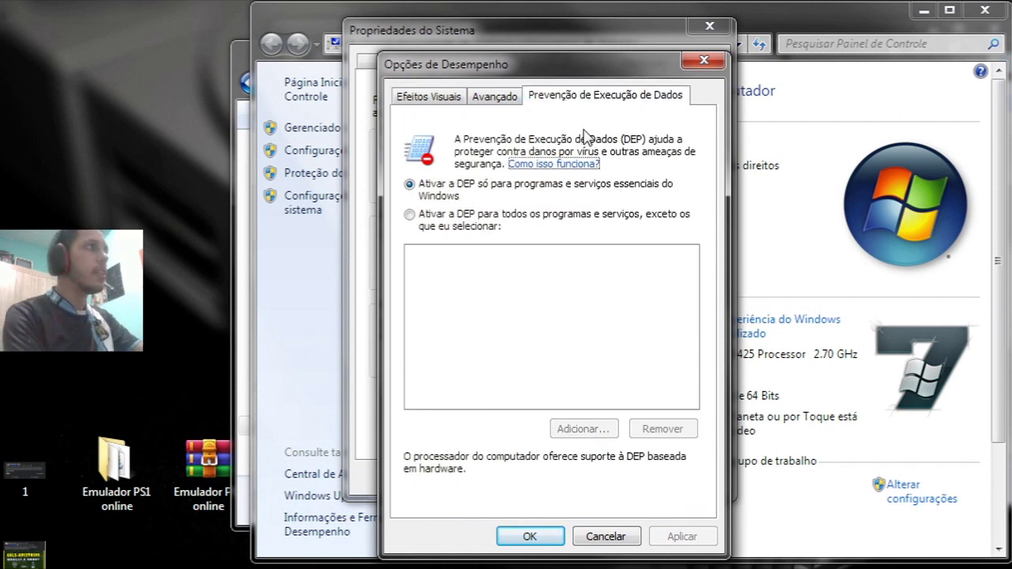
# Enable DEP for all programs and services except selected ones, and browse the desktop for a program to exempt
pyautogui.click(462, 228)
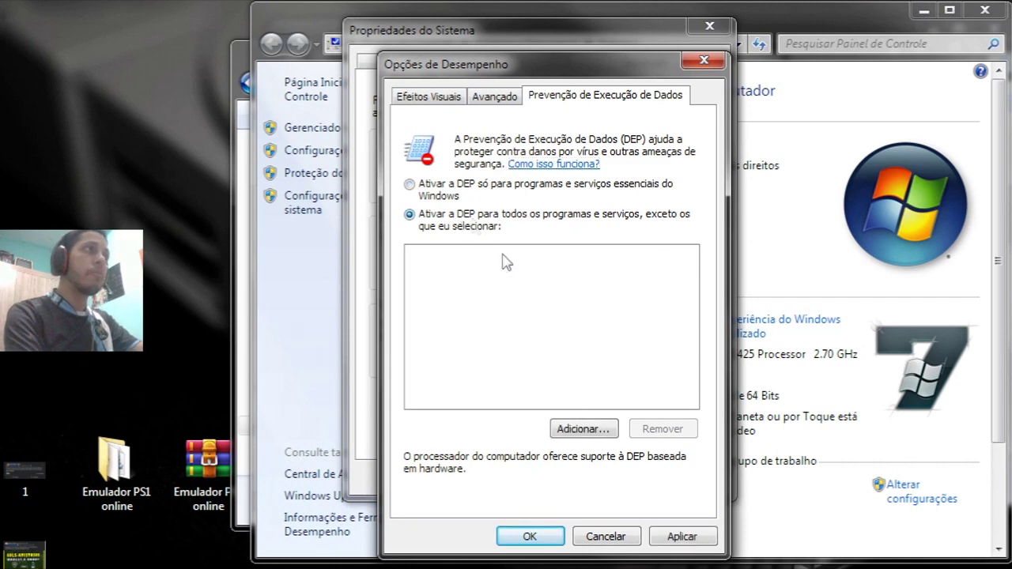
pyautogui.click(585, 430)
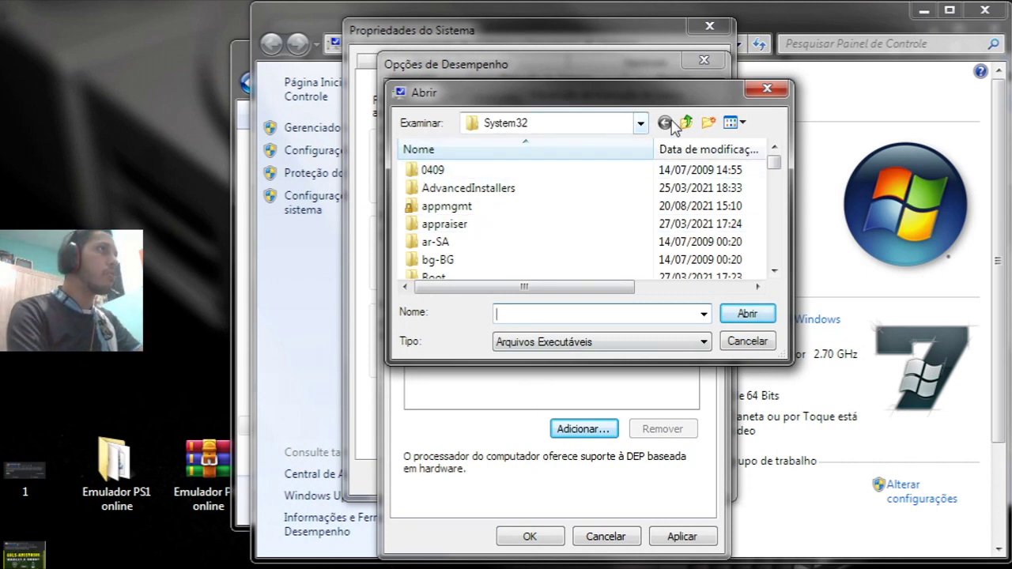
pyautogui.click(640, 123)
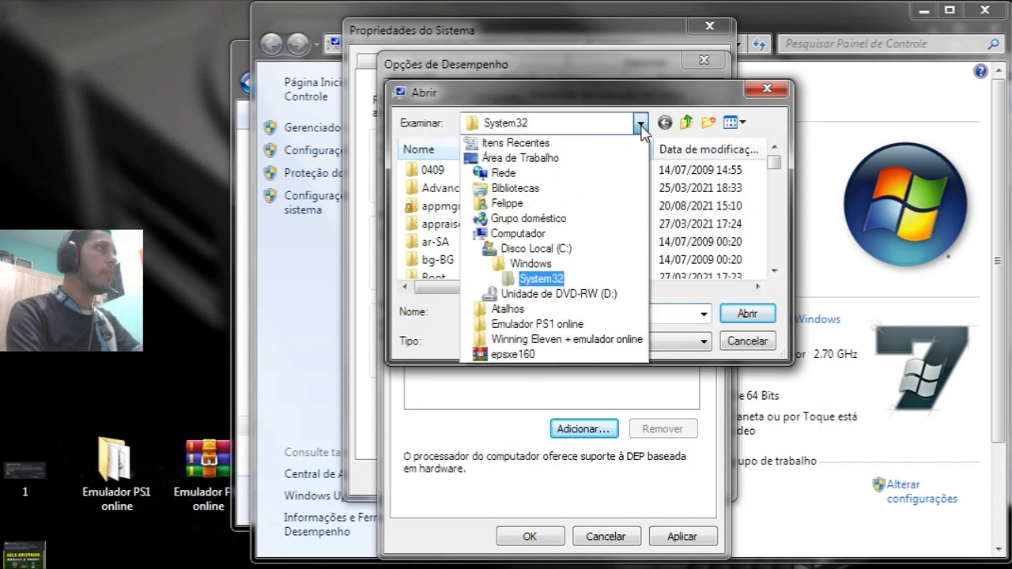
pyautogui.click(586, 163)
pyautogui.click(775, 198)
pyautogui.moveTo(774, 198); pyautogui.dragTo(776, 227)
# Choose the ePSXe executable in the Emulador PS1 online folder as a DEP exception, and cancel the file selection
pyautogui.click(509, 229)
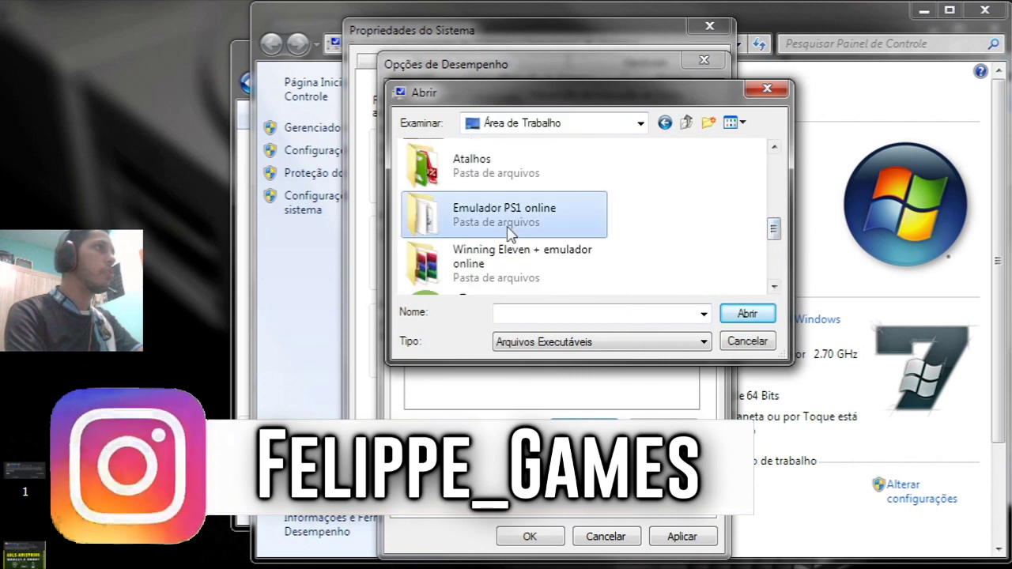
pyautogui.doubleClick(536, 223)
pyautogui.scroll(-2, 528, 237)
pyautogui.click(521, 261)
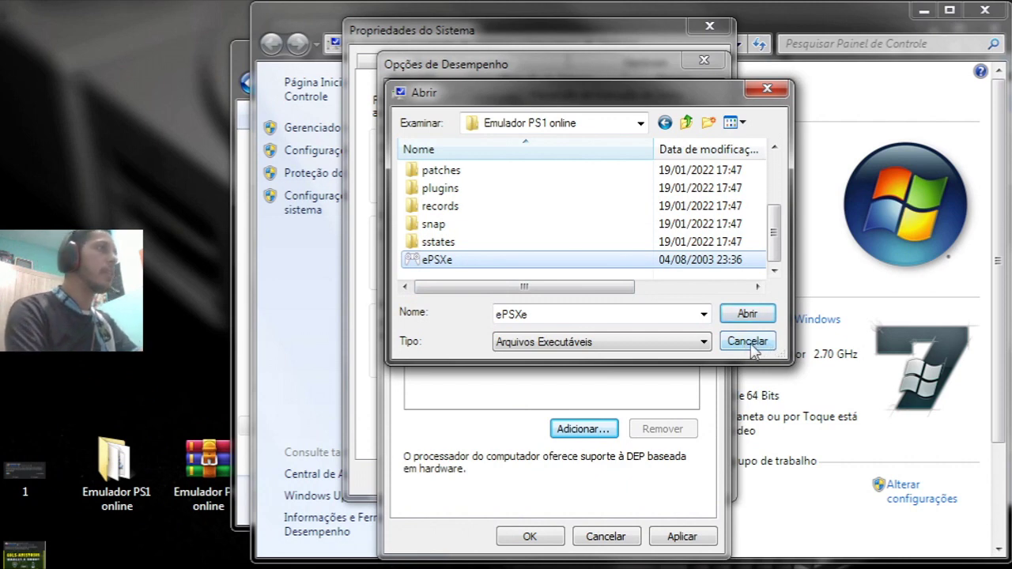
pyautogui.click(749, 347)
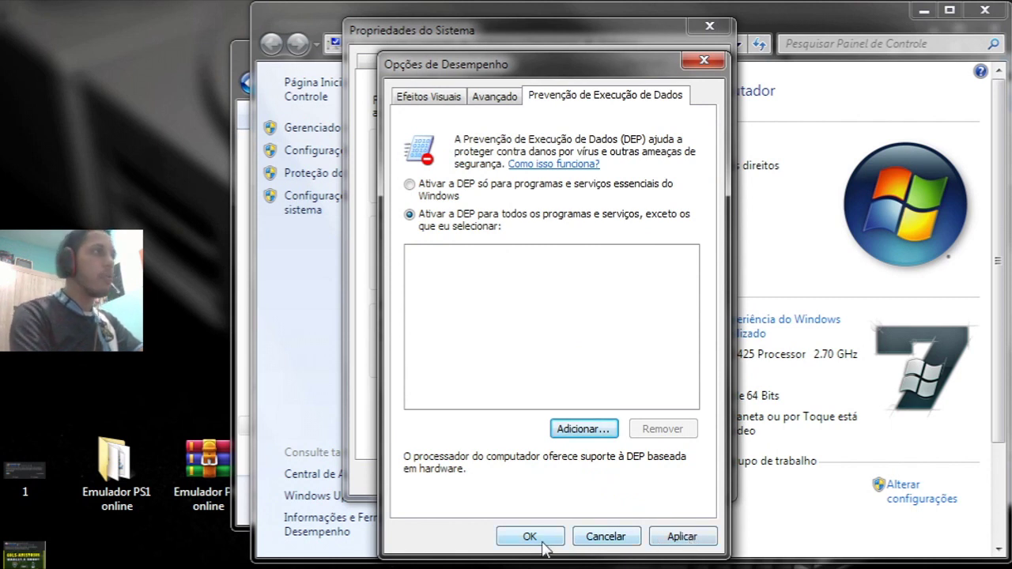
# Restore DEP to essential Windows programs and services only, cancel both system dialogs, and return to ePSXe
pyautogui.click(434, 190)
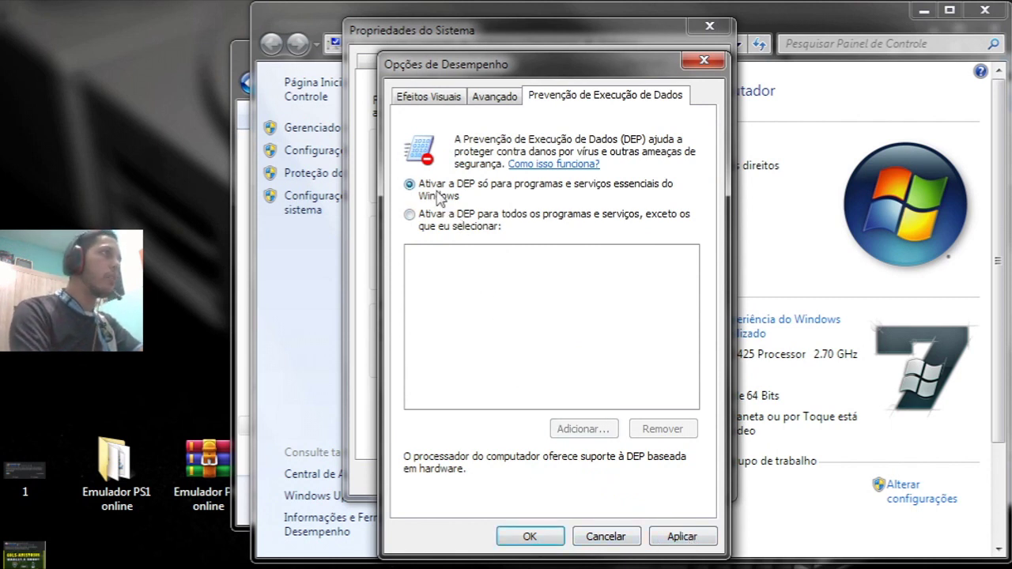
pyautogui.click(625, 540)
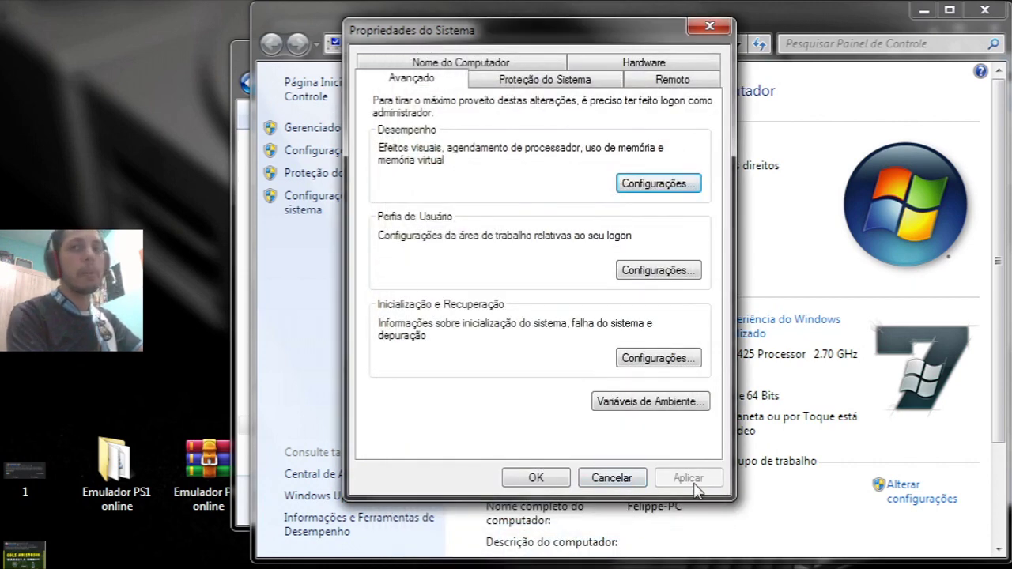
pyautogui.click(612, 478)
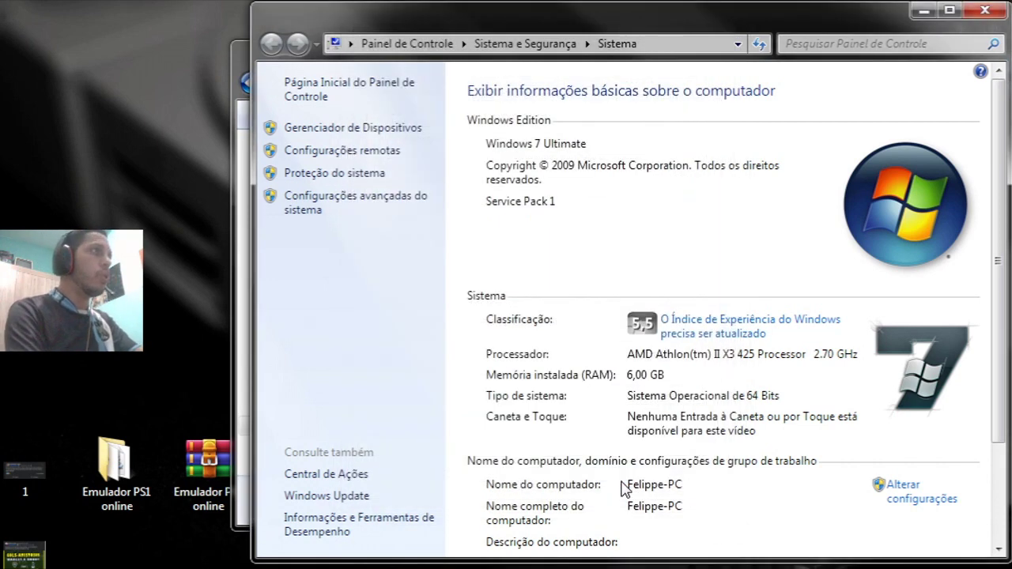
pyautogui.click(924, 11)
pyautogui.click(892, 49)
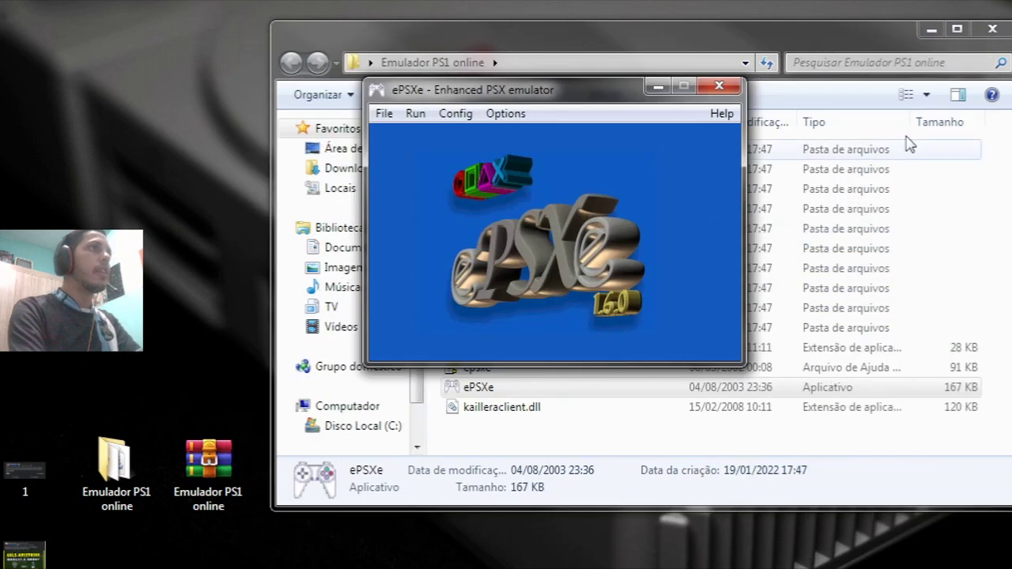
# Open the Netplay configuration, check the plugin selection, and cancel the dialog
pyautogui.click(467, 115)
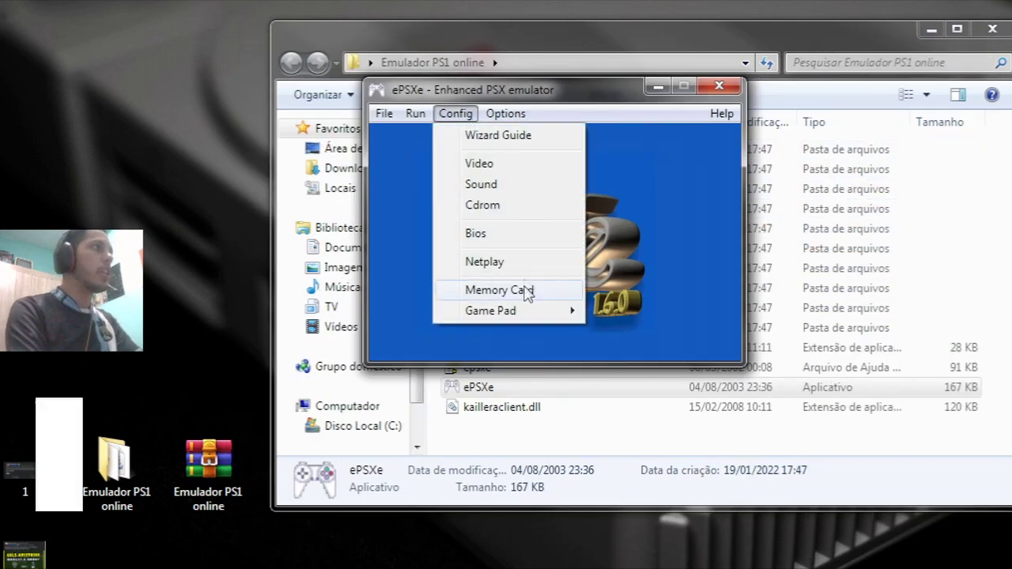
pyautogui.click(517, 263)
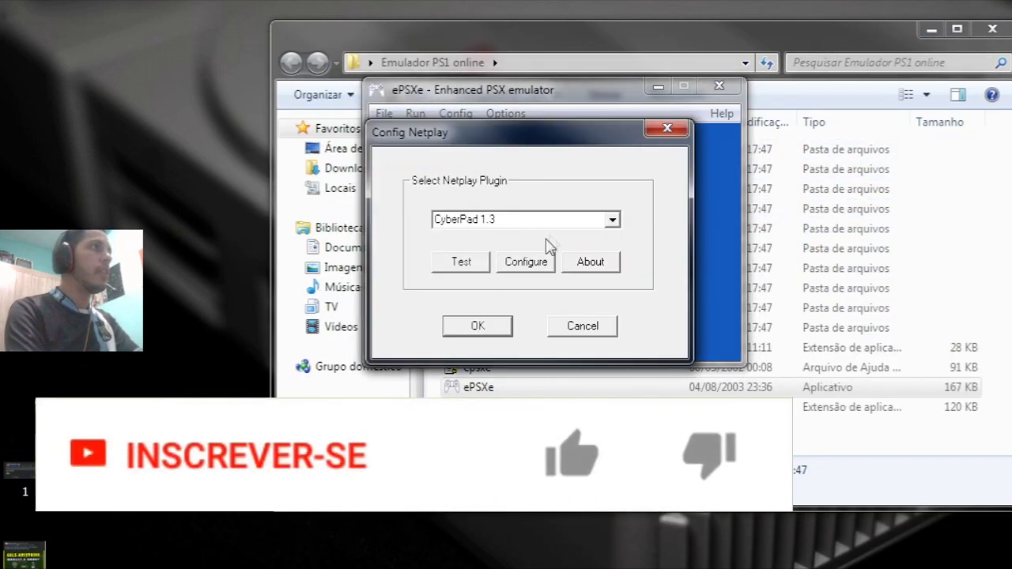
pyautogui.click(613, 224)
pyautogui.click(613, 225)
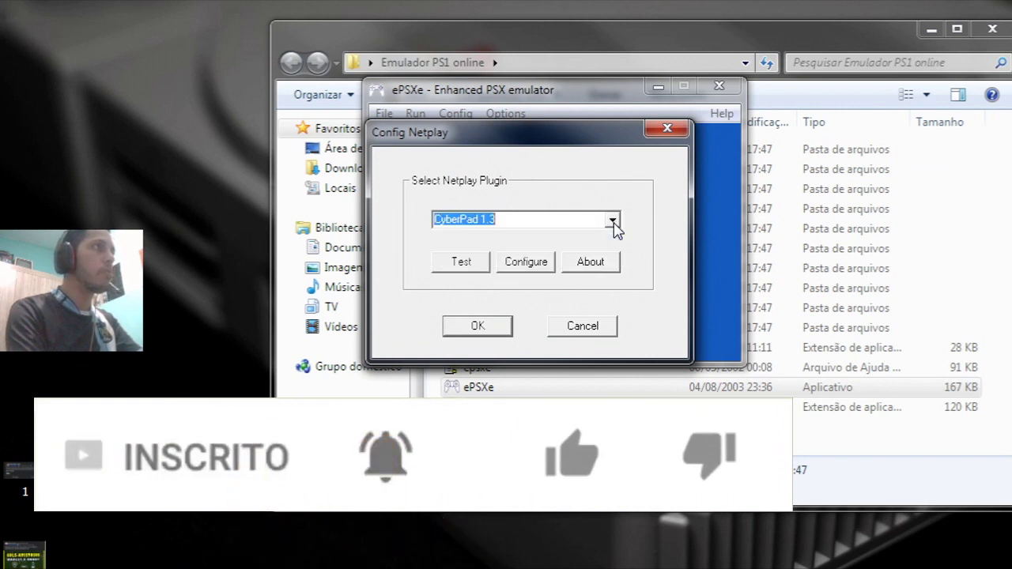
pyautogui.click(583, 330)
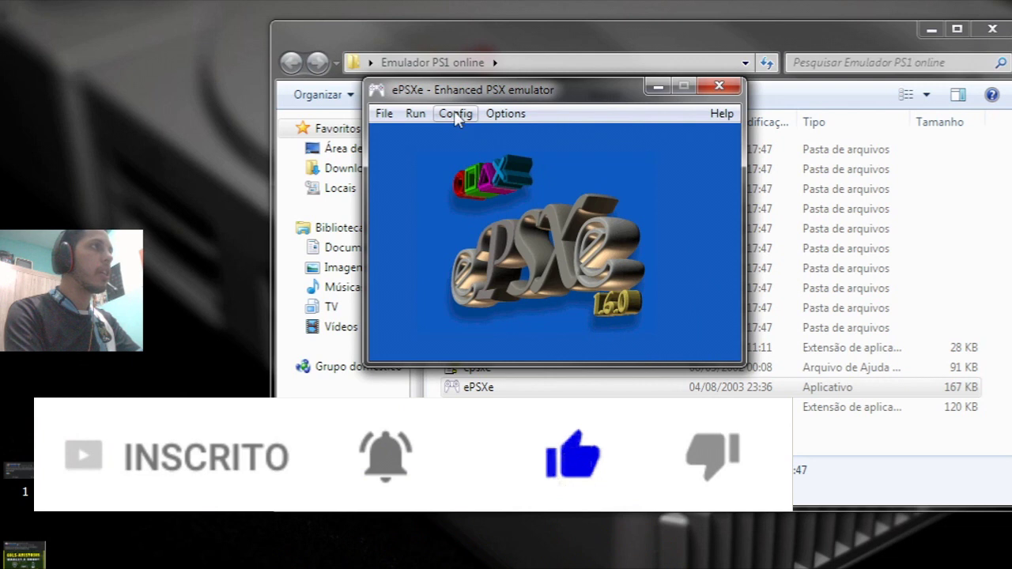
# Open the controller configuration for Pad 1 and review the available controller types, keeping Digital Only
pyautogui.click(456, 115)
pyautogui.moveTo(535, 320)
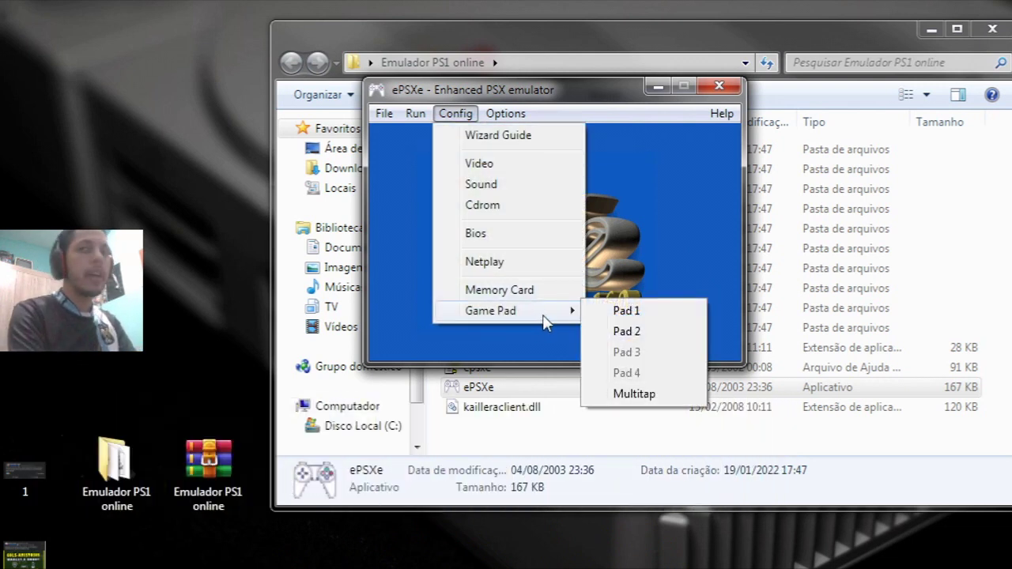
pyautogui.click(623, 313)
pyautogui.moveTo(816, 142); pyautogui.dragTo(775, 107)
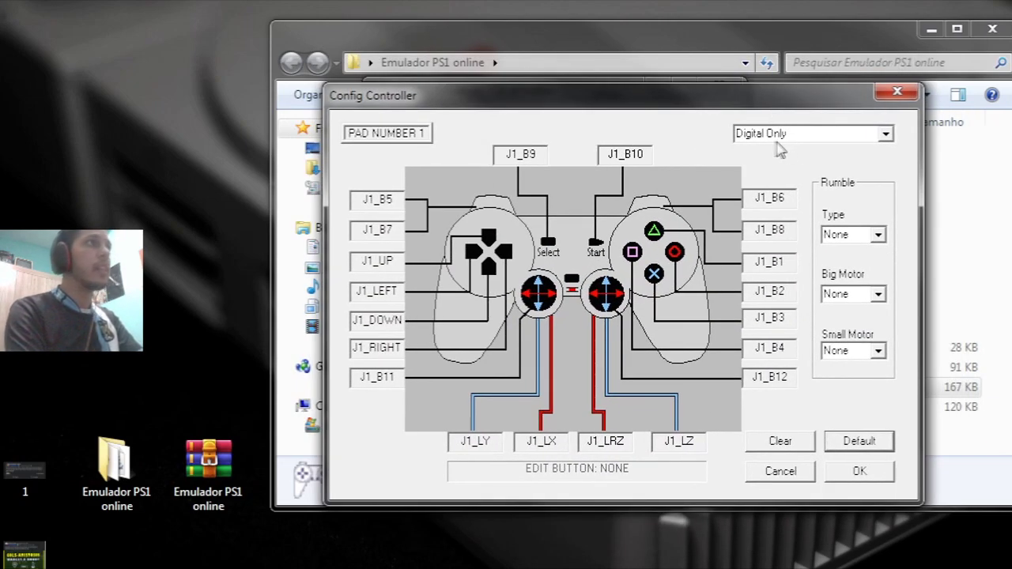
pyautogui.click(886, 134)
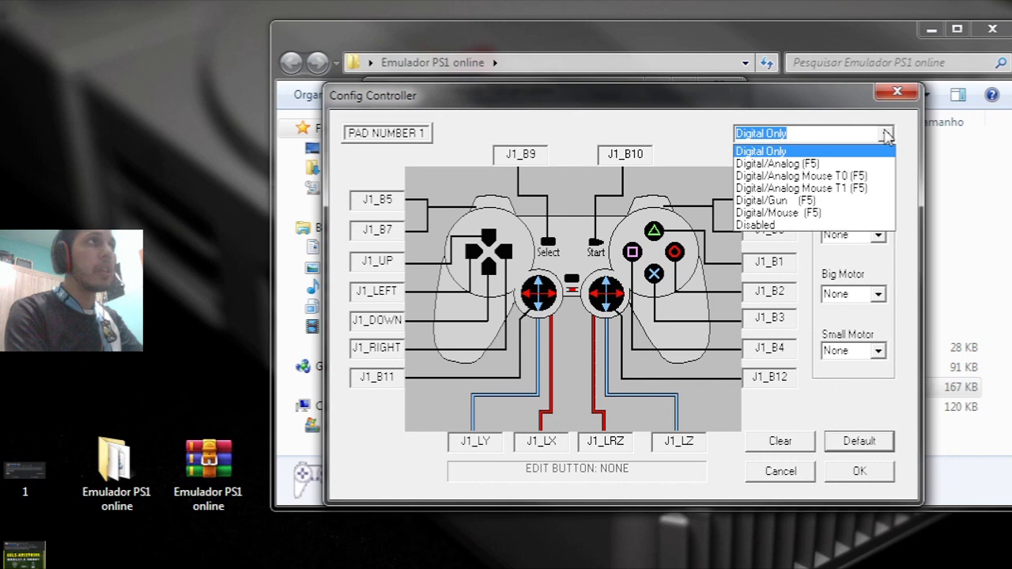
pyautogui.click(886, 136)
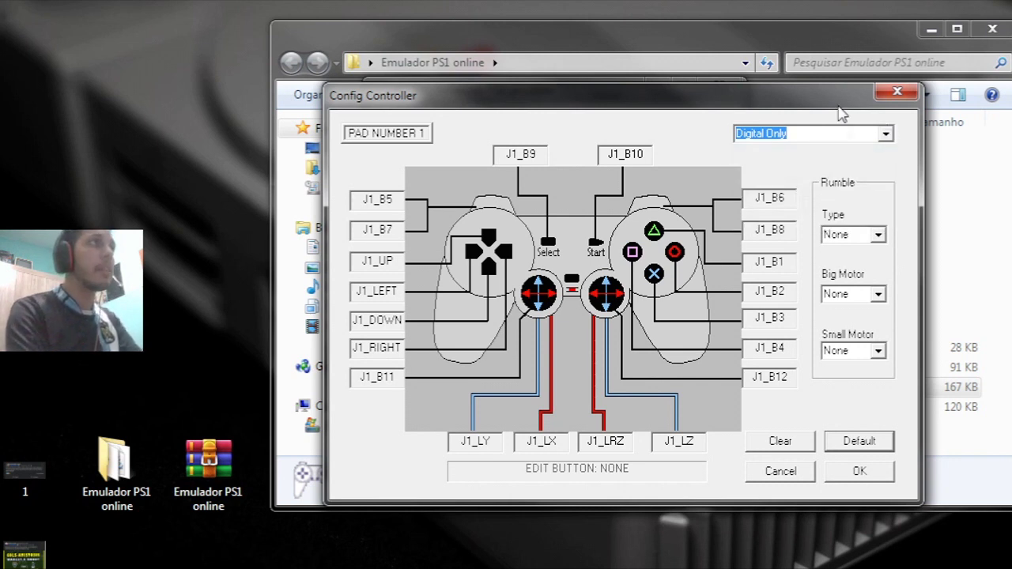
pyautogui.click(833, 132)
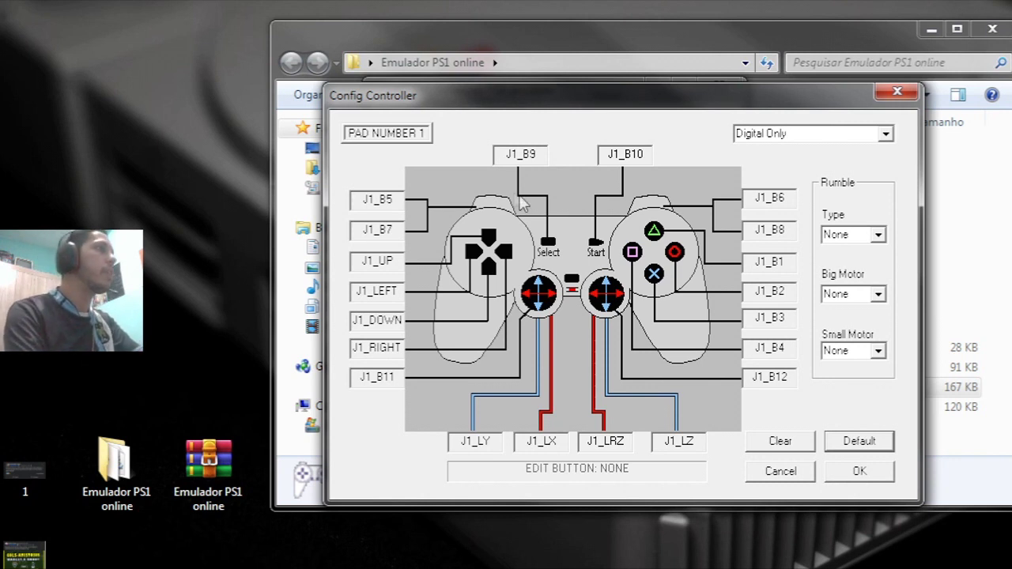
# Inspect Pad 1's Select and L2 button assignments and its Y1 and X1 axis assignments, and cancel the controller configuration
pyautogui.click(536, 155)
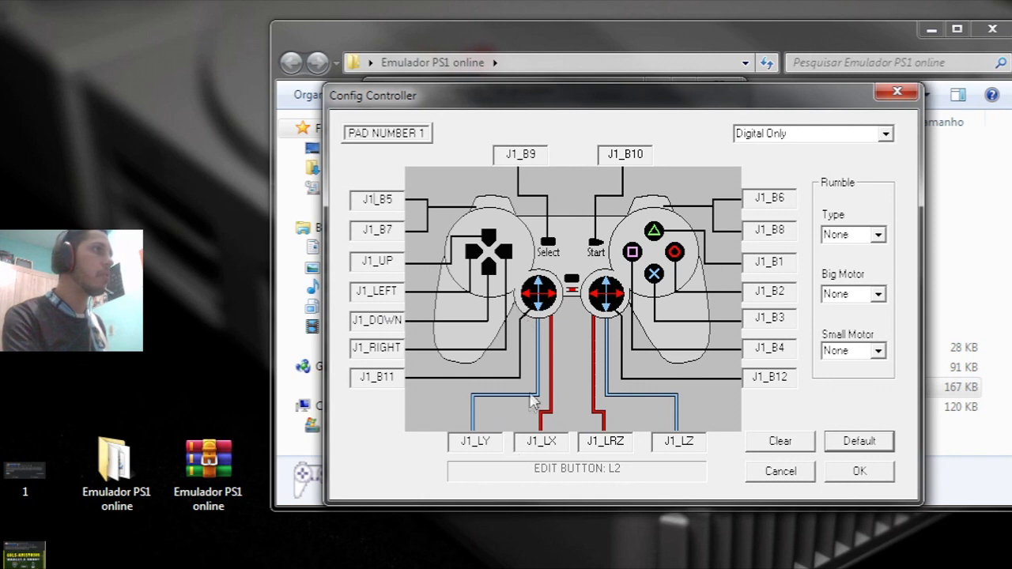
pyautogui.click(498, 441)
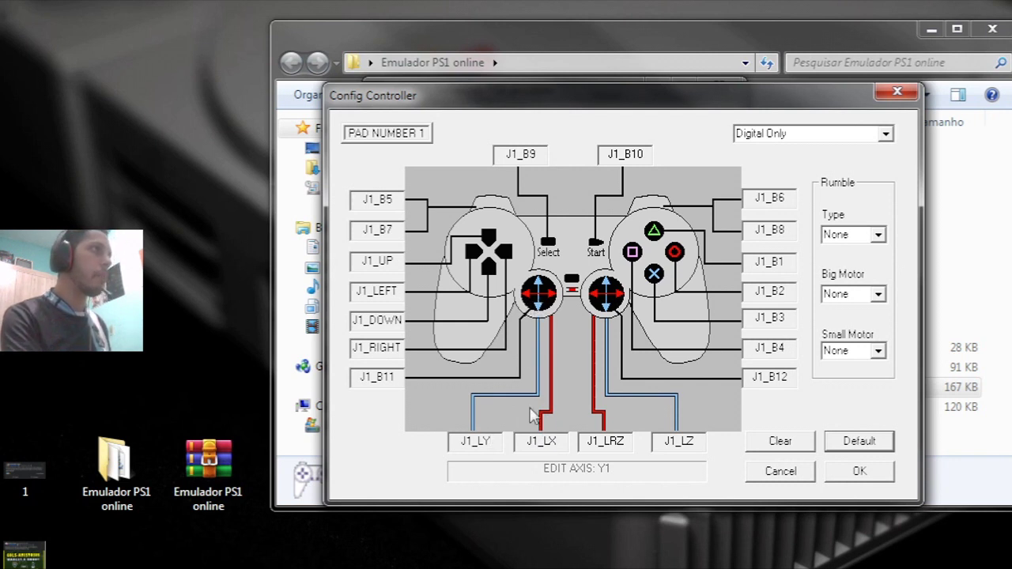
pyautogui.click(561, 441)
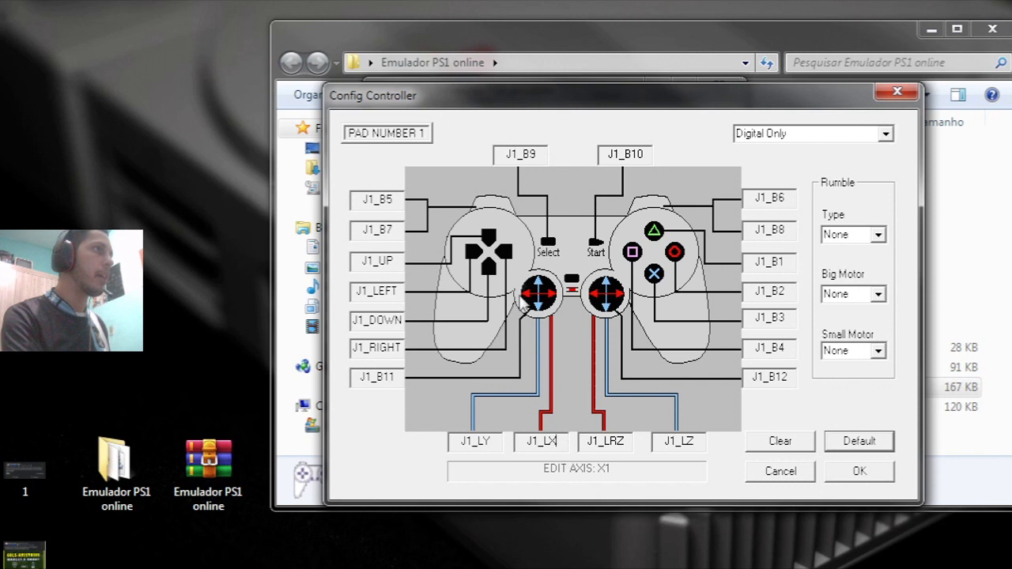
pyautogui.click(784, 474)
# Open the game image chooser, select Champions League 2020-21.bin, and highlight its file path
pyautogui.click(456, 115)
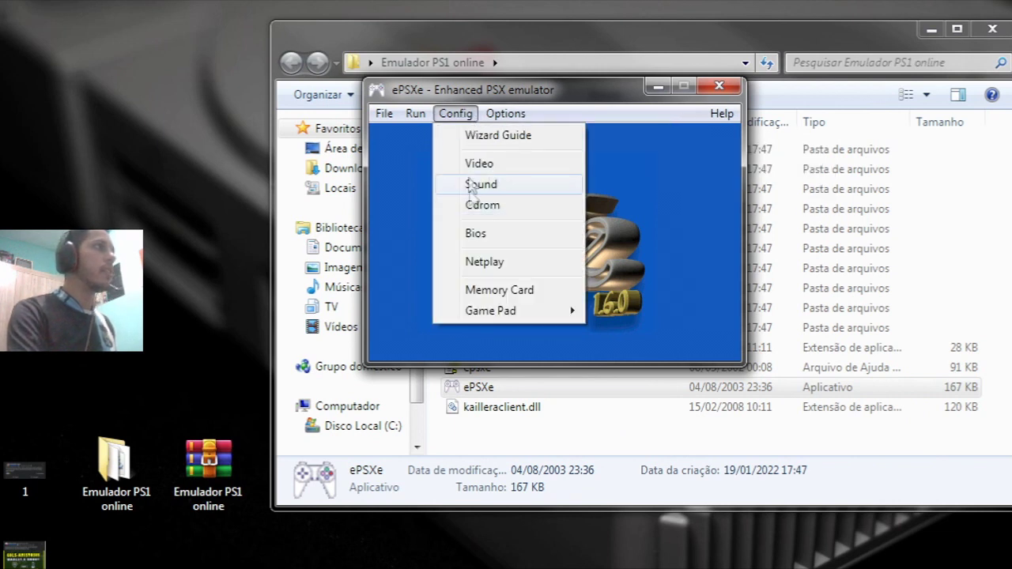
pyautogui.moveTo(385, 116)
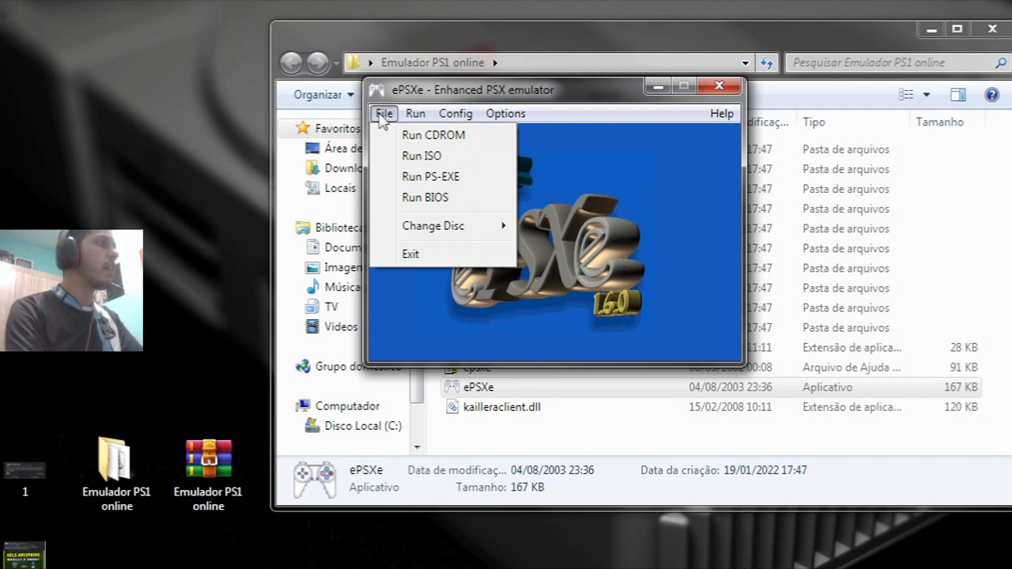
pyautogui.click(456, 144)
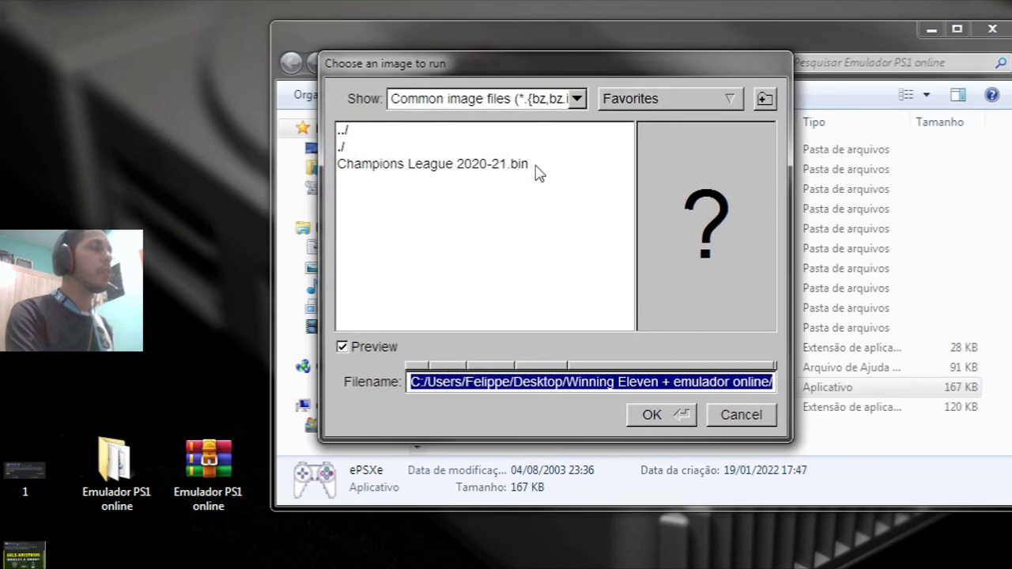
pyautogui.click(534, 172)
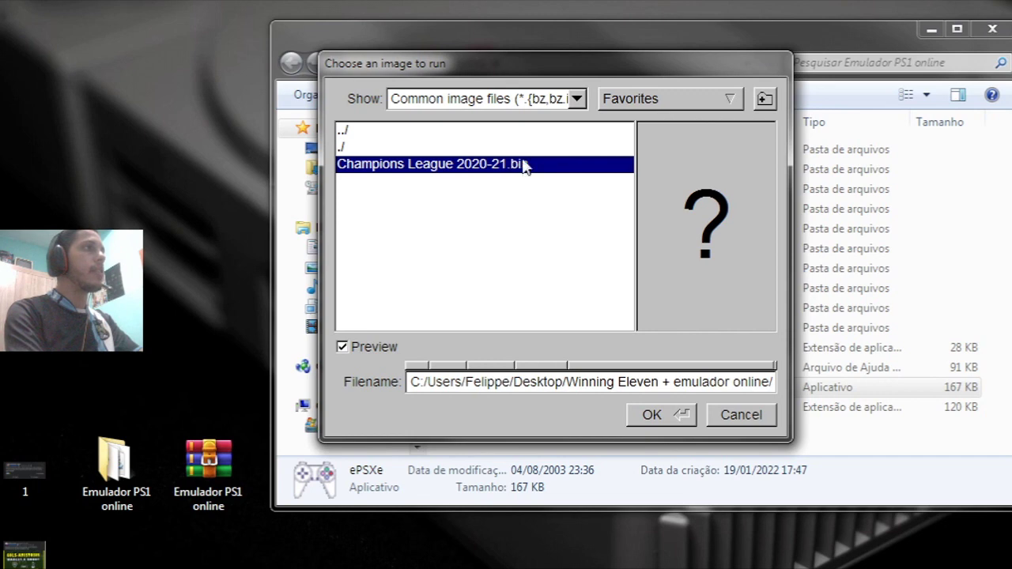
pyautogui.moveTo(497, 66); pyautogui.dragTo(535, 84)
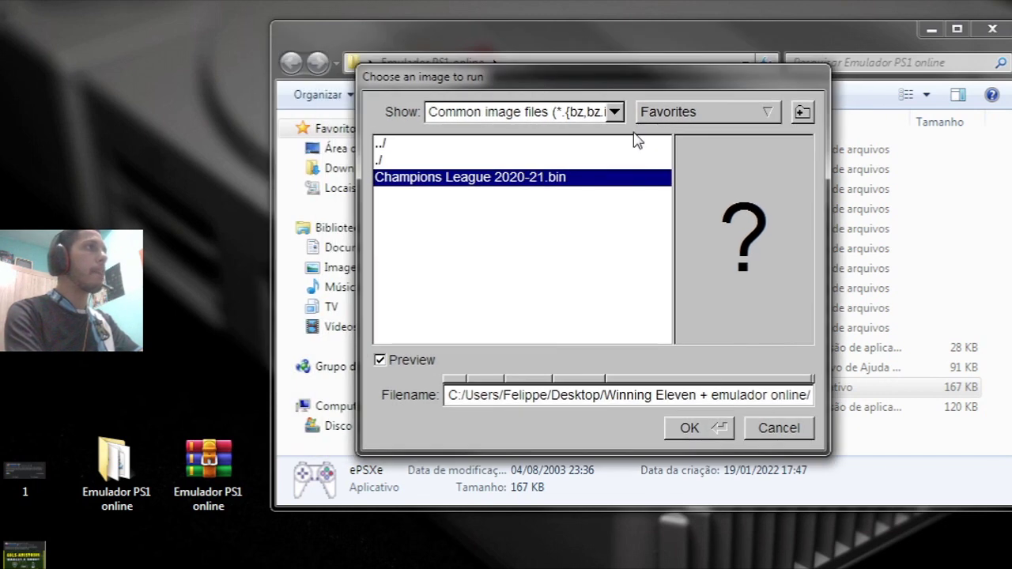
pyautogui.moveTo(670, 395); pyautogui.dragTo(717, 393)
# Move the image chooser aside and open the cdimages folder inside Emulador PS1 online to view the game files
pyautogui.moveTo(564, 80); pyautogui.dragTo(731, 200)
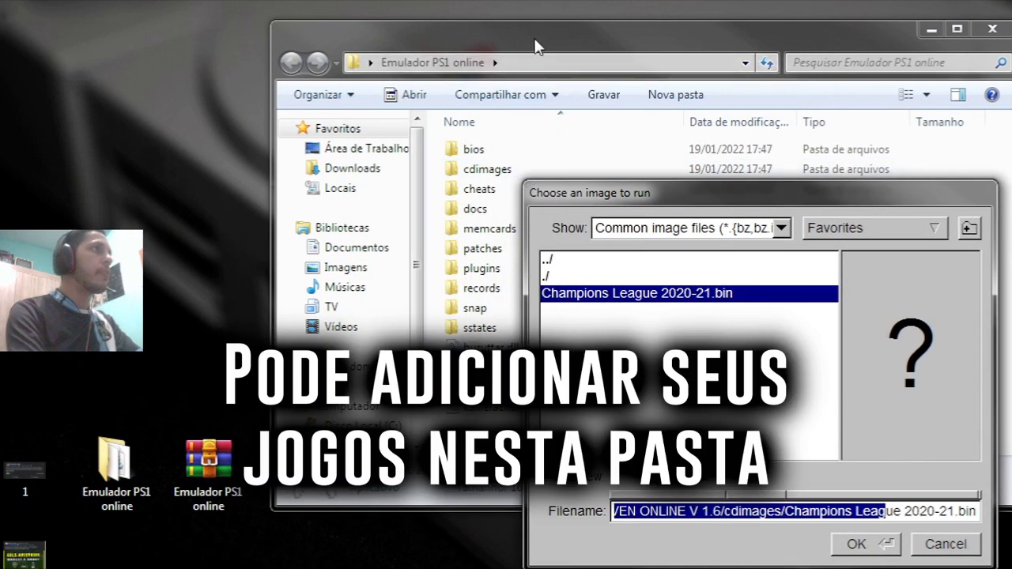
pyautogui.click(598, 62)
pyautogui.click(579, 63)
pyautogui.click(522, 170)
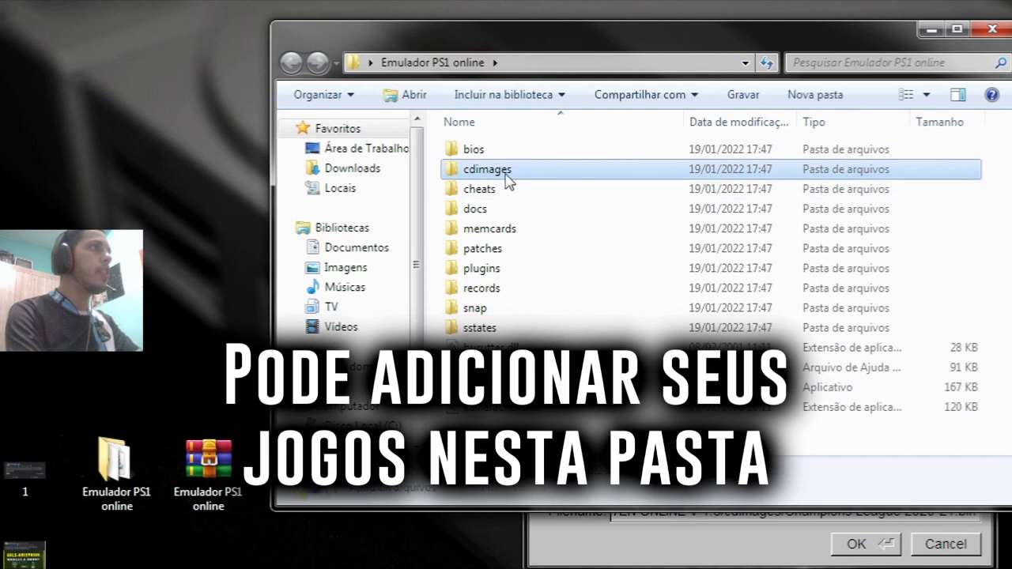
pyautogui.doubleClick(504, 173)
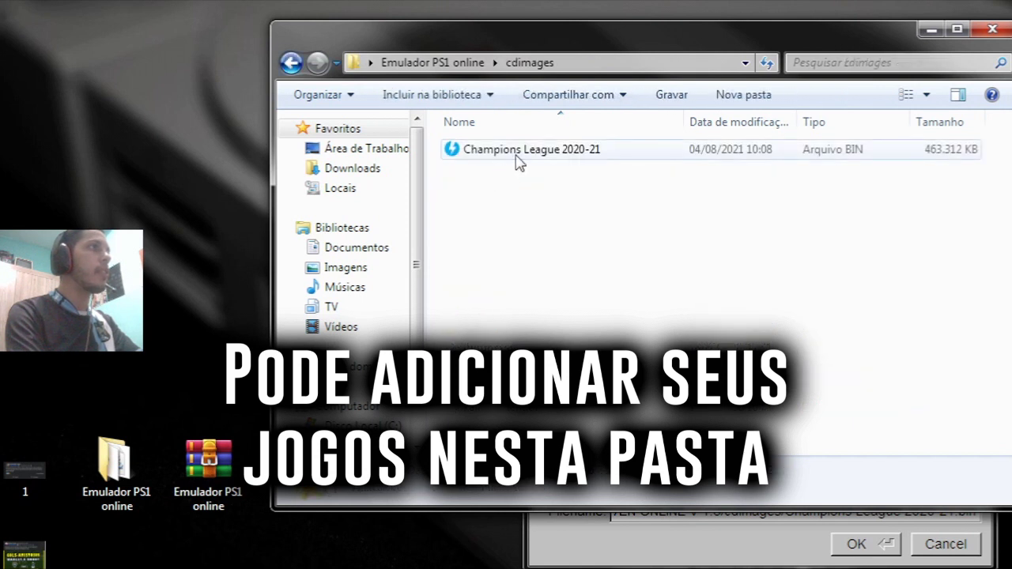
# Return to the image chooser, reopen the cdimages folder from its parent, and run Champions League 2020-21.bin
pyautogui.click(764, 531)
pyautogui.moveTo(773, 213); pyautogui.dragTo(568, 155)
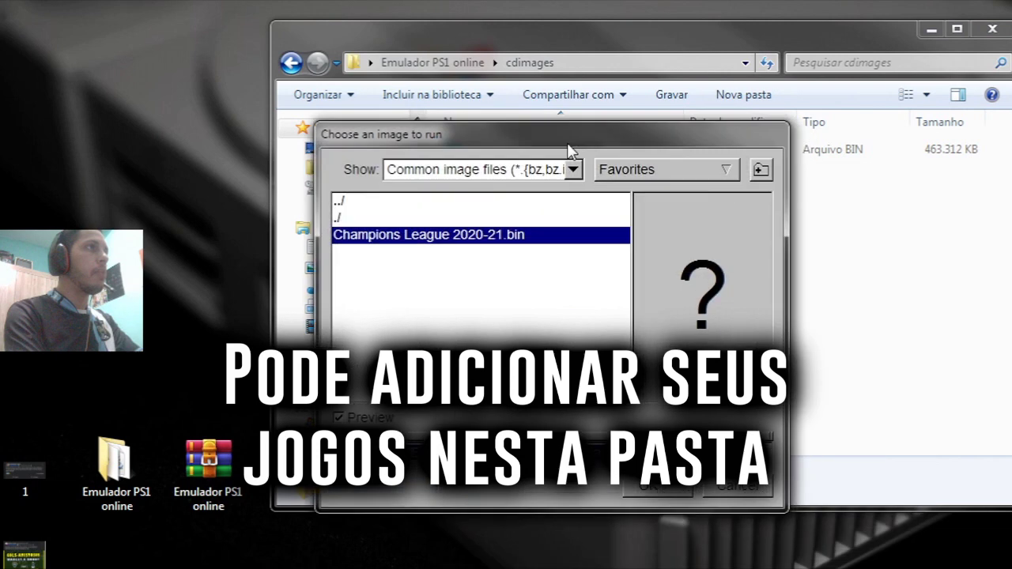
pyautogui.doubleClick(385, 218)
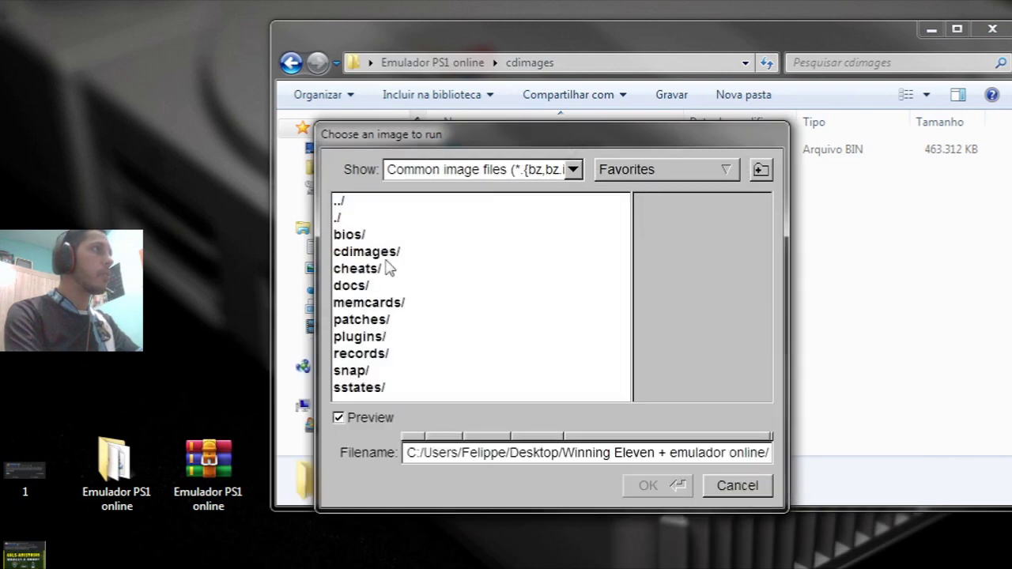
pyautogui.doubleClick(392, 253)
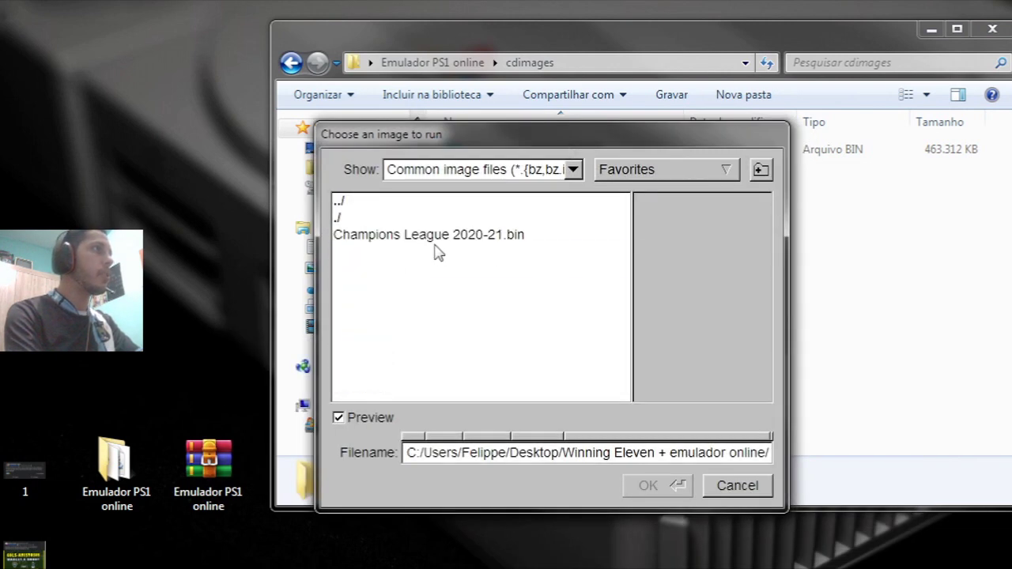
pyautogui.click(426, 240)
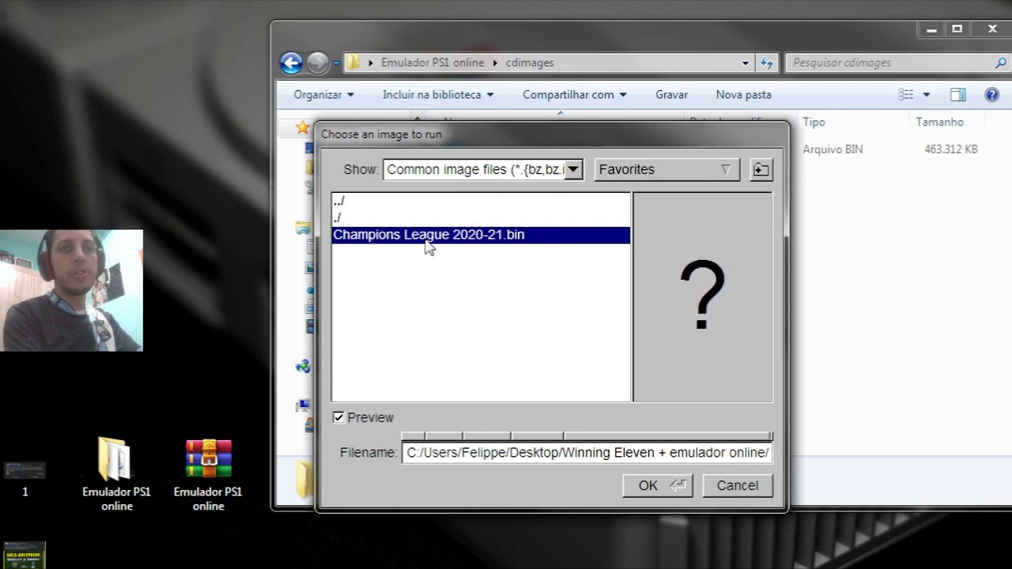
pyautogui.click(663, 490)
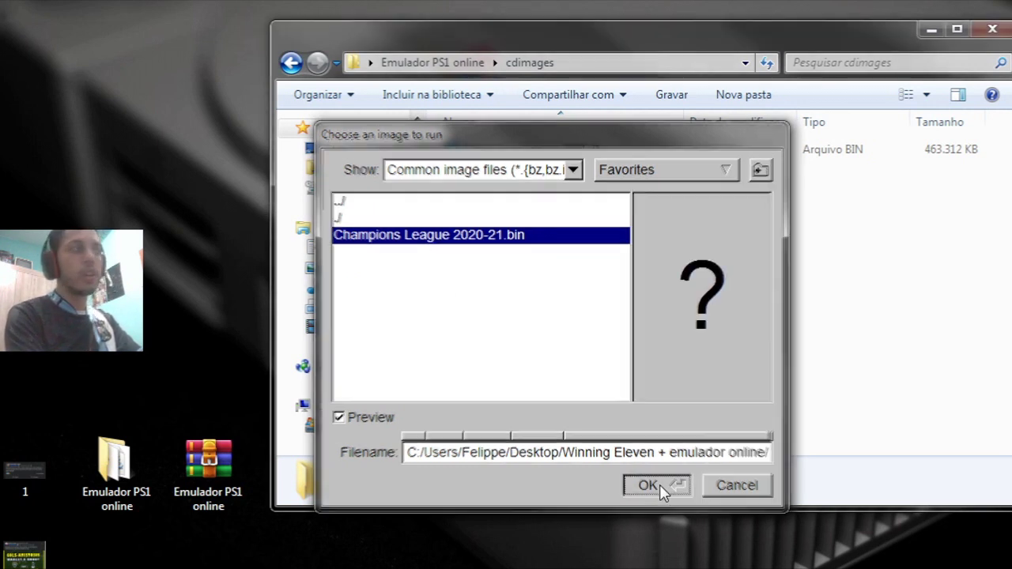
# Check the nickname in the Kaillera client window and choose the Excellent (30 packets/s) connection setting
pyautogui.moveTo(665, 106); pyautogui.dragTo(545, 147)
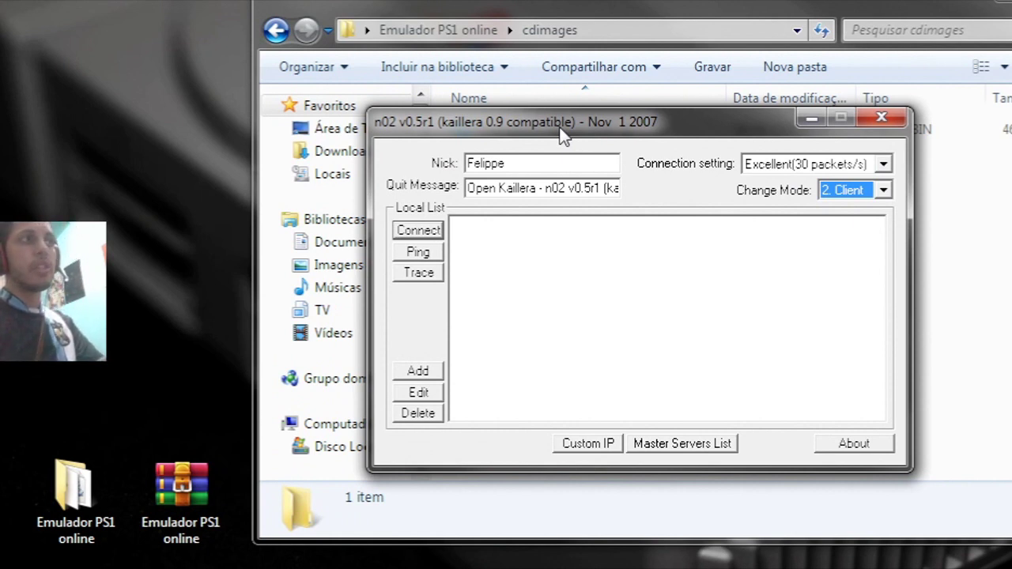
pyautogui.moveTo(563, 135)
pyautogui.mouseDown()
pyautogui.moveTo(564, 110)
pyautogui.moveTo(552, 126)
pyautogui.mouseUp()
pyautogui.click(547, 158)
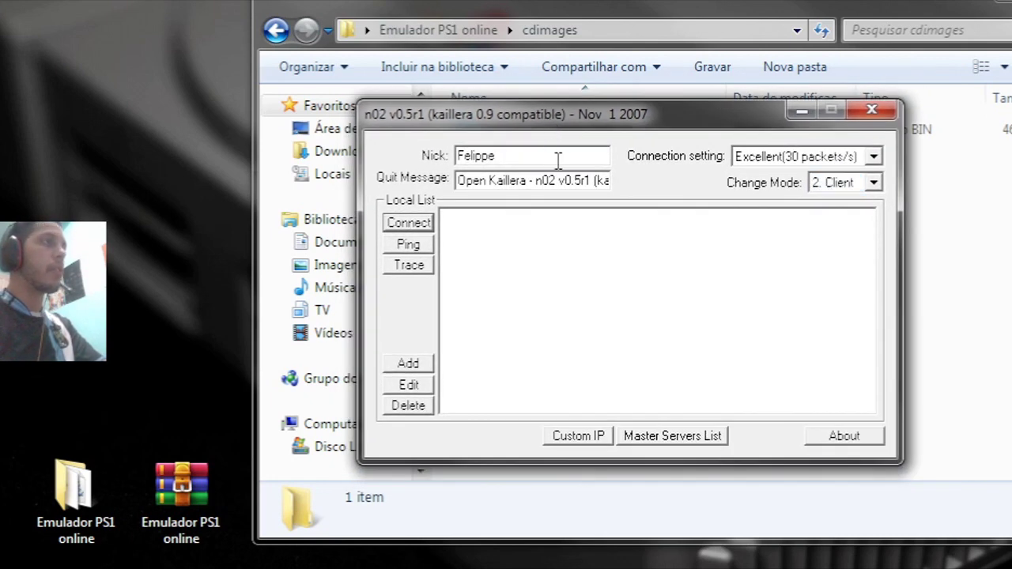
pyautogui.click(872, 158)
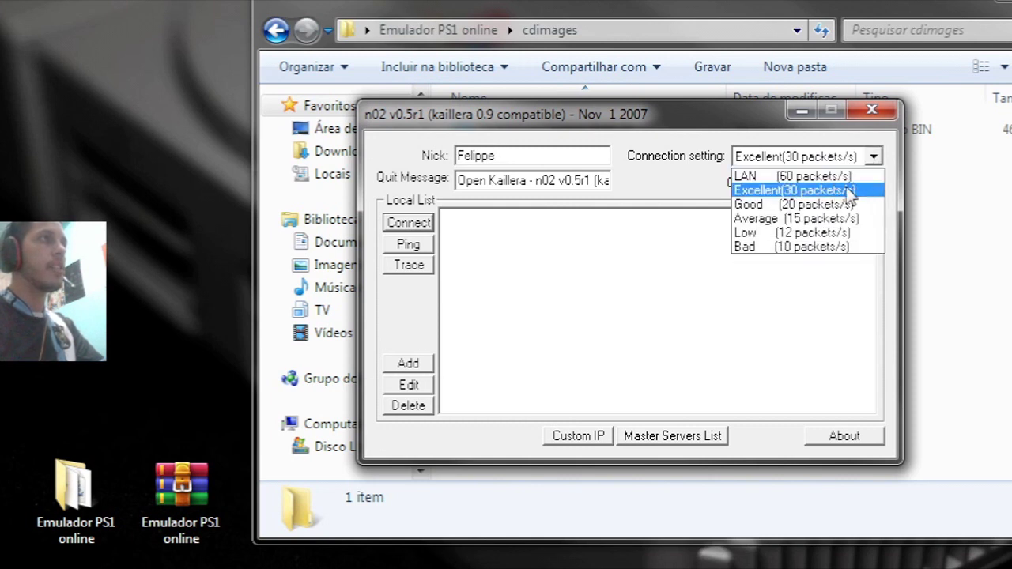
pyautogui.click(861, 191)
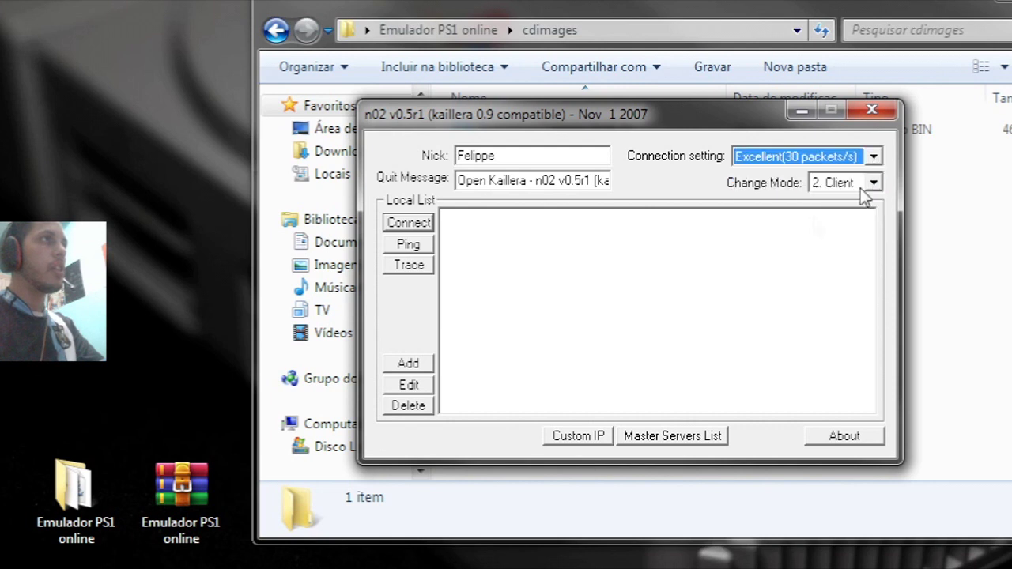
# Open the master servers list, connect to the FarofasMK server located in Brasil, and check the connected users
pyautogui.click(680, 443)
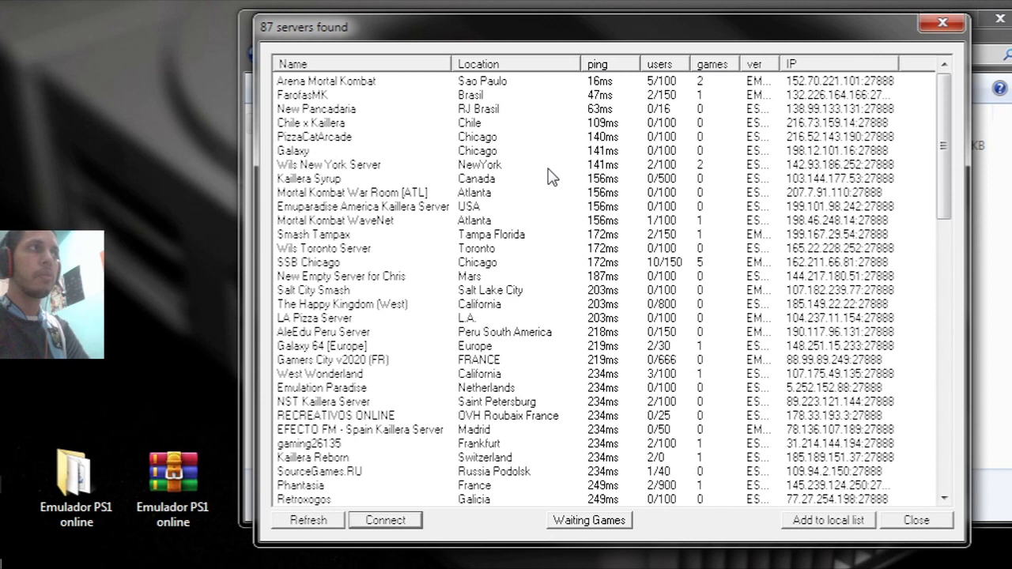
pyautogui.click(573, 141)
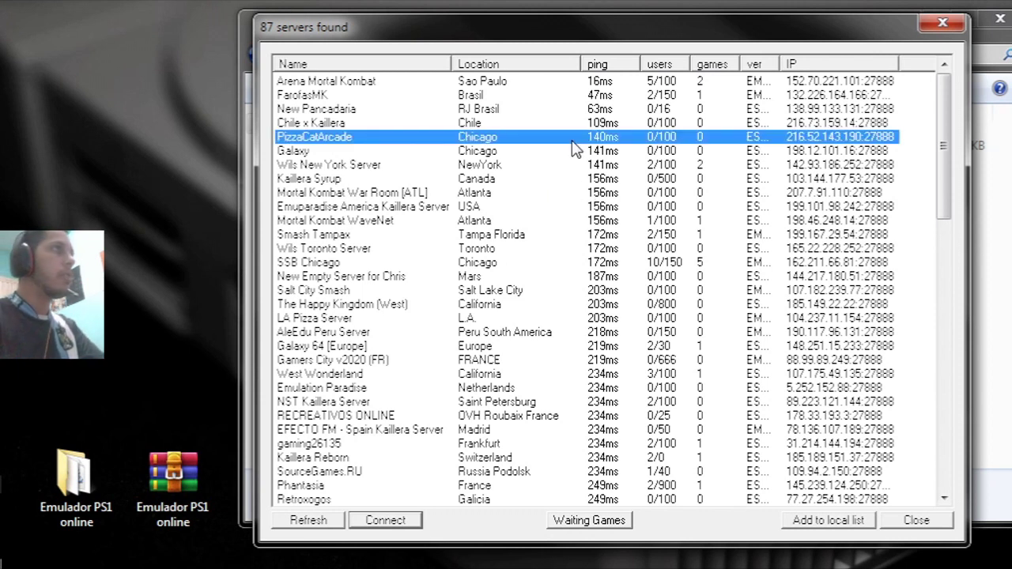
pyautogui.click(531, 84)
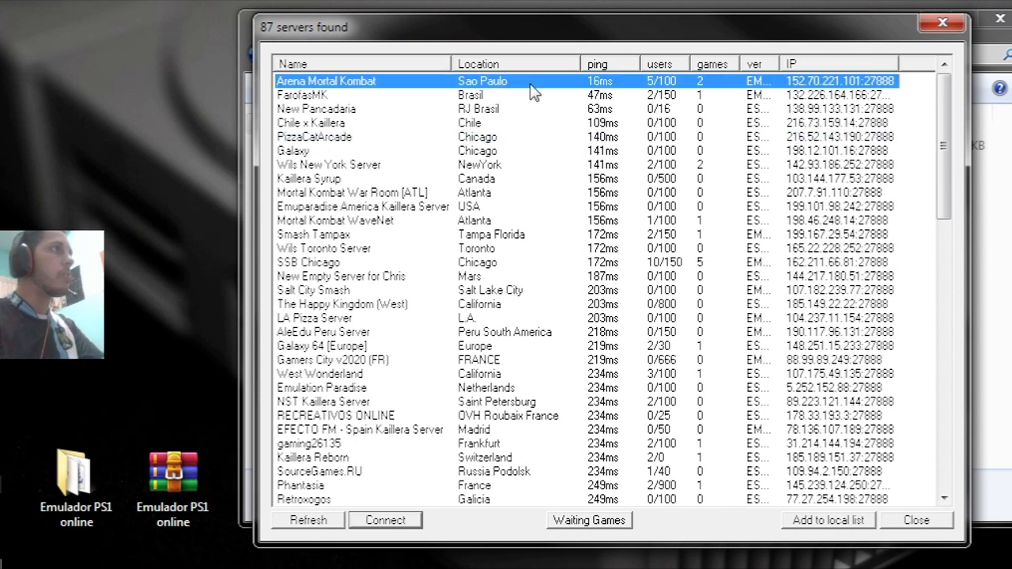
pyautogui.click(512, 98)
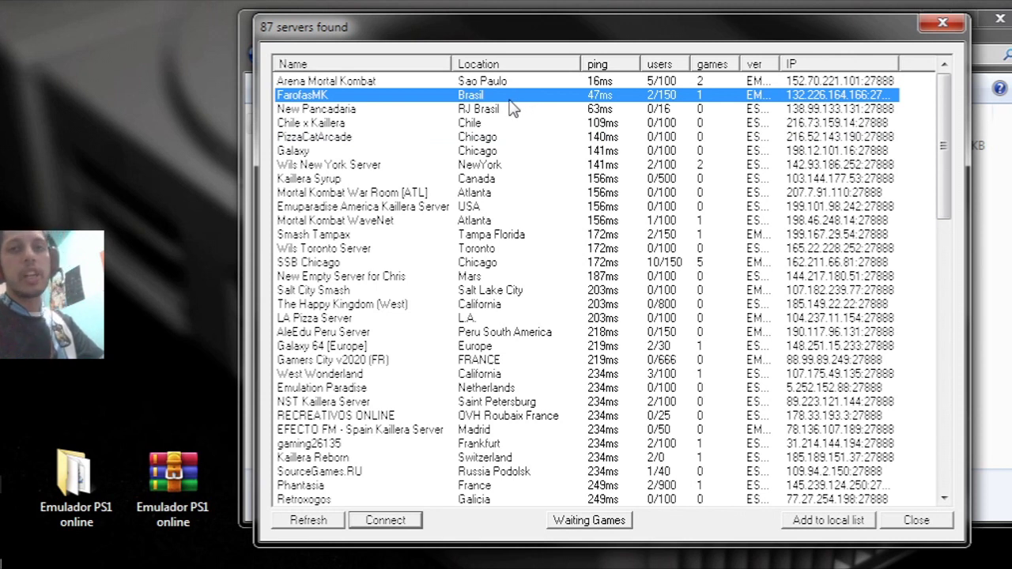
pyautogui.doubleClick(368, 101)
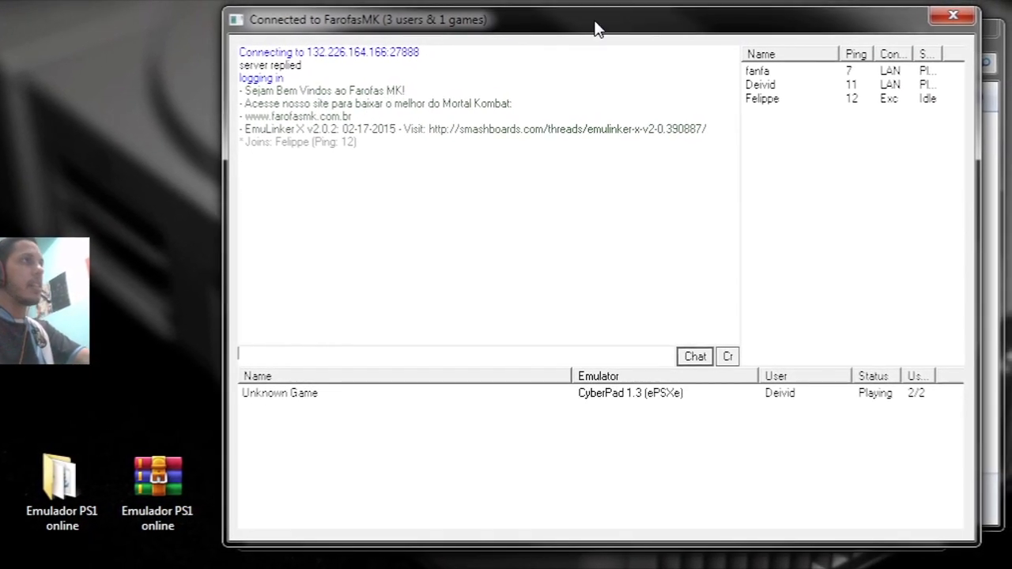
pyautogui.click(770, 101)
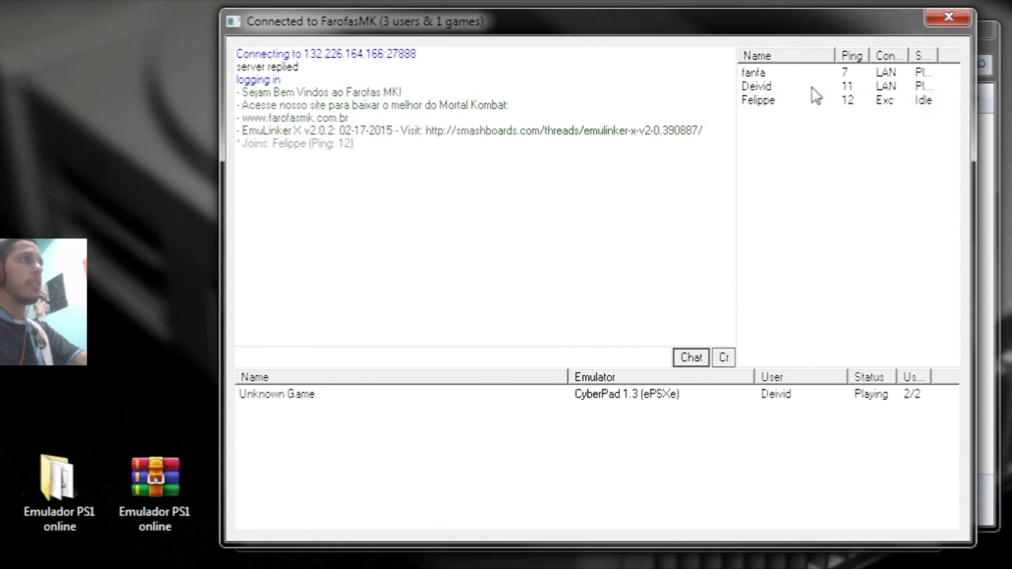
# Examine the FarofasMK lobby's connected users, their pings, and the game listed as Playing
pyautogui.click(785, 100)
pyautogui.click(780, 87)
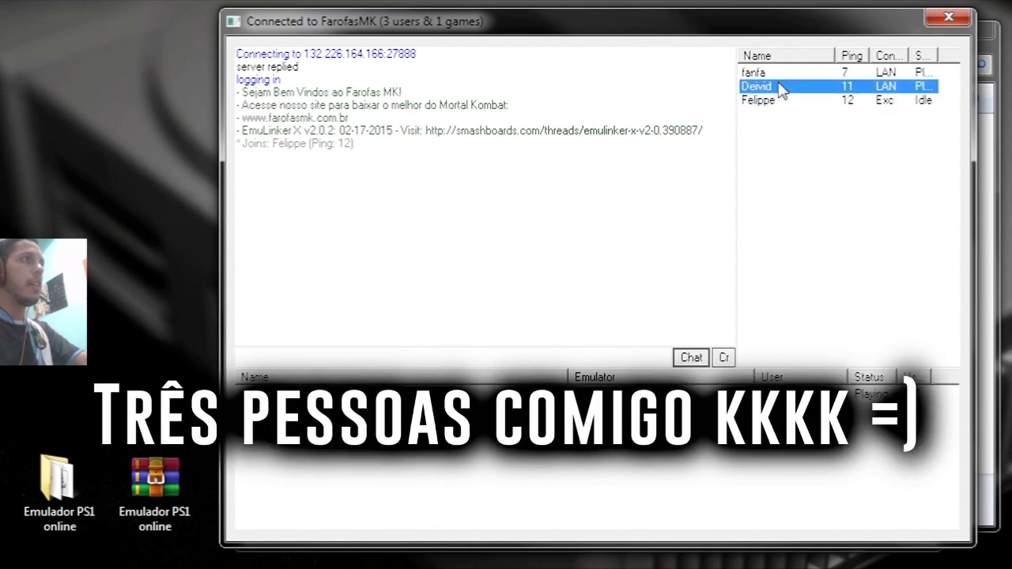
pyautogui.click(777, 73)
pyautogui.click(843, 89)
pyautogui.click(846, 101)
pyautogui.click(717, 232)
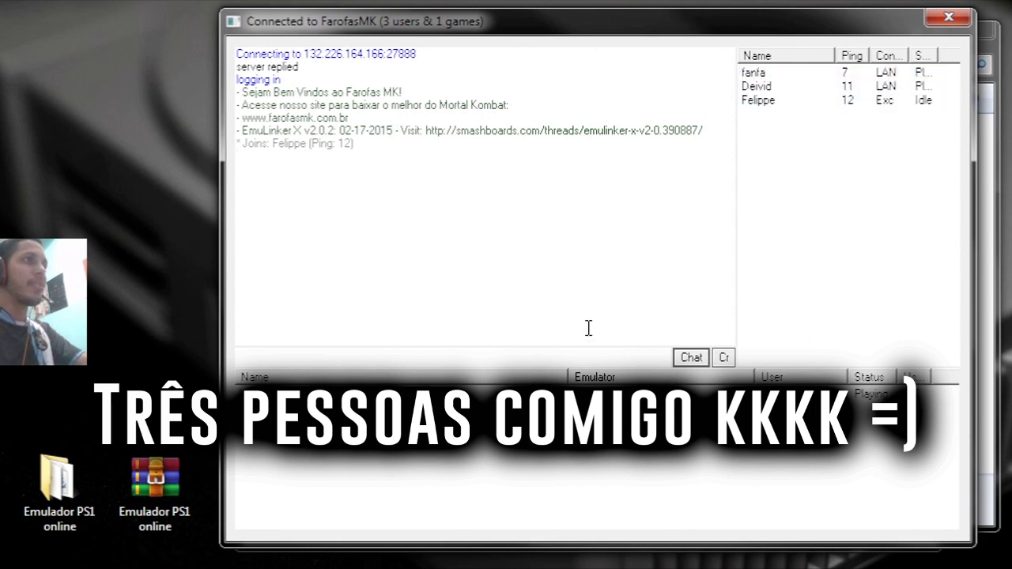
pyautogui.click(440, 399)
pyautogui.click(495, 249)
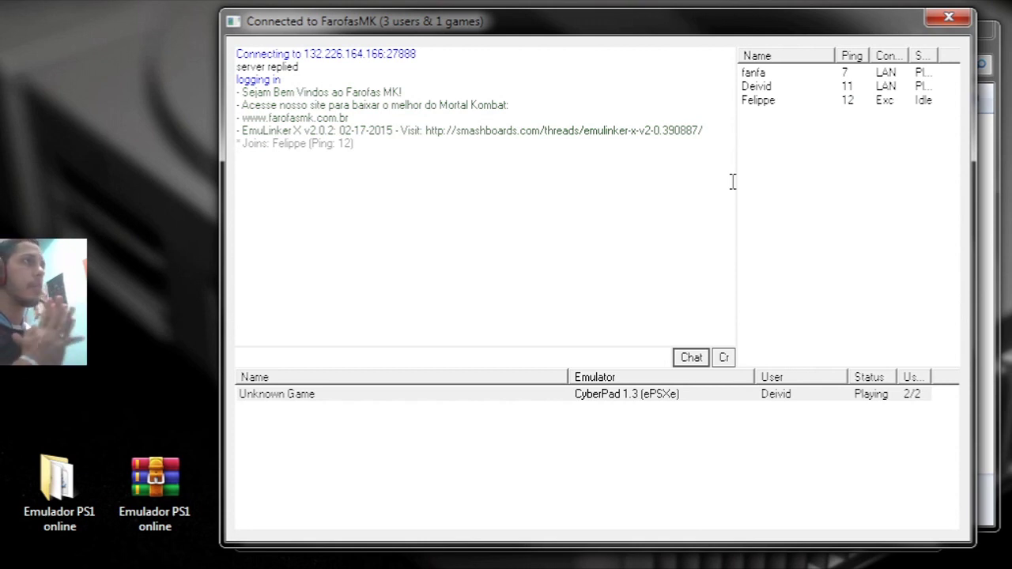
# Create an Unknown Game room on the FarofasMK server and check the player's entry in it
pyautogui.click(724, 360)
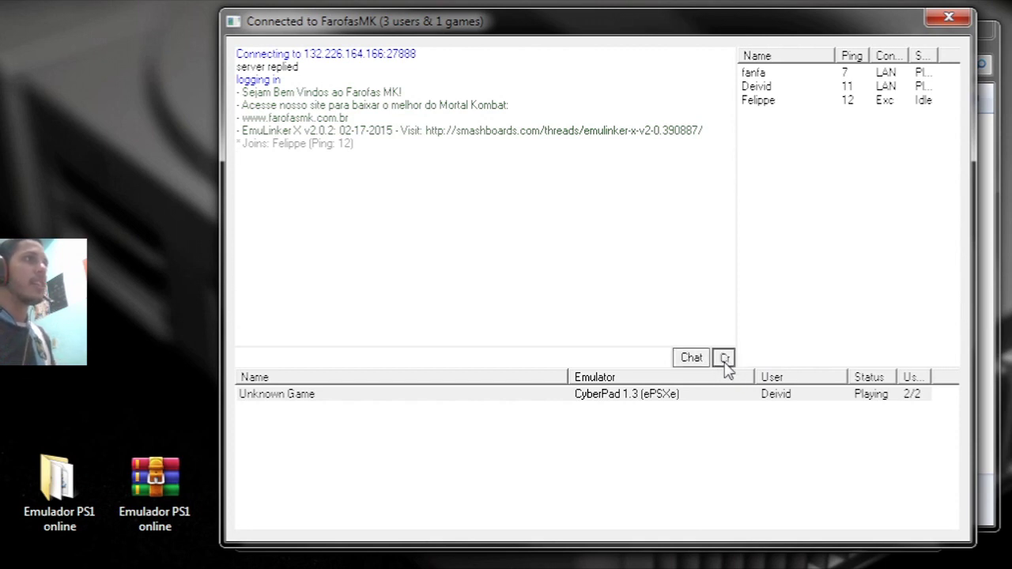
pyautogui.moveTo(768, 383)
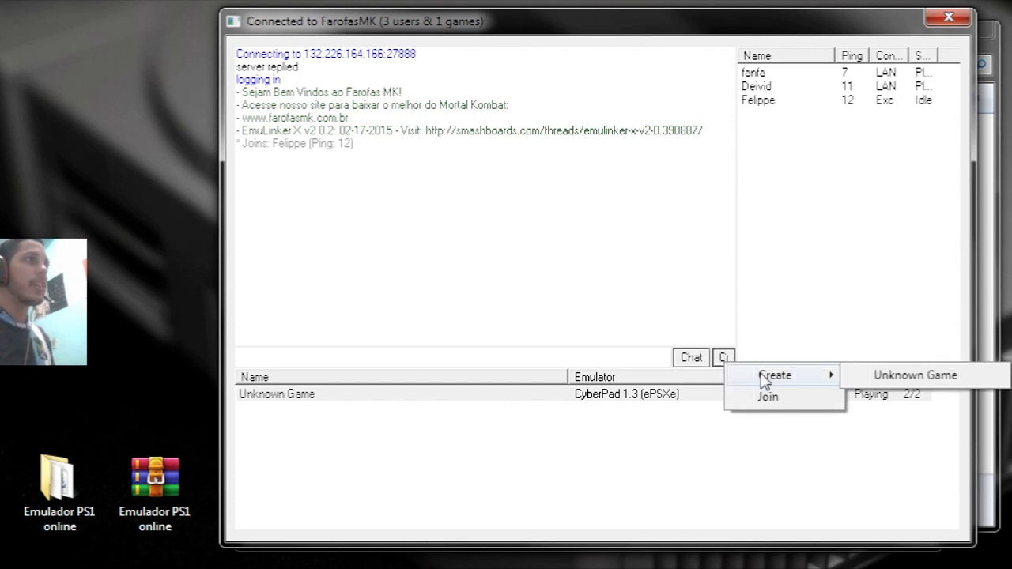
pyautogui.click(915, 377)
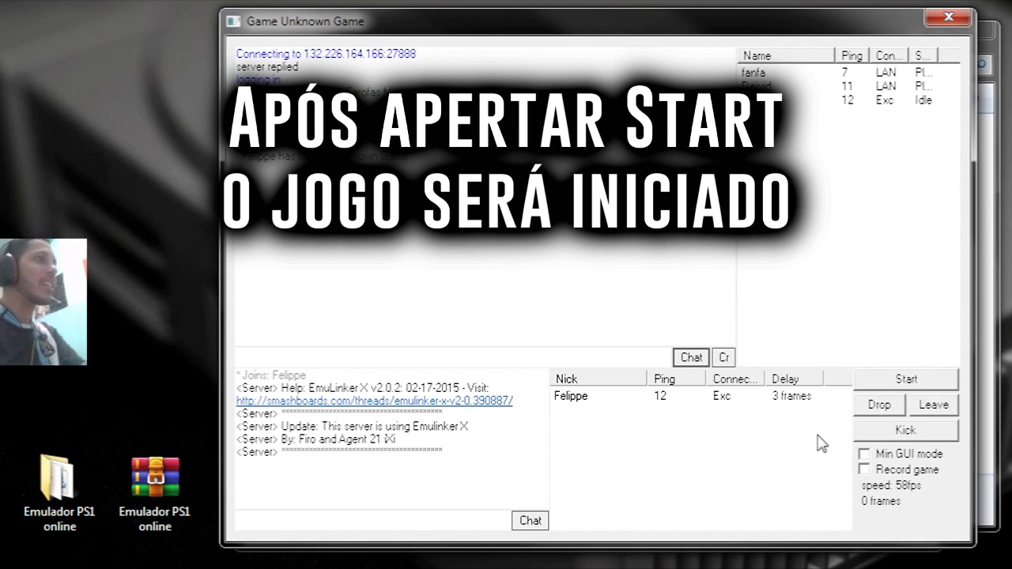
pyautogui.click(632, 398)
pyautogui.click(642, 428)
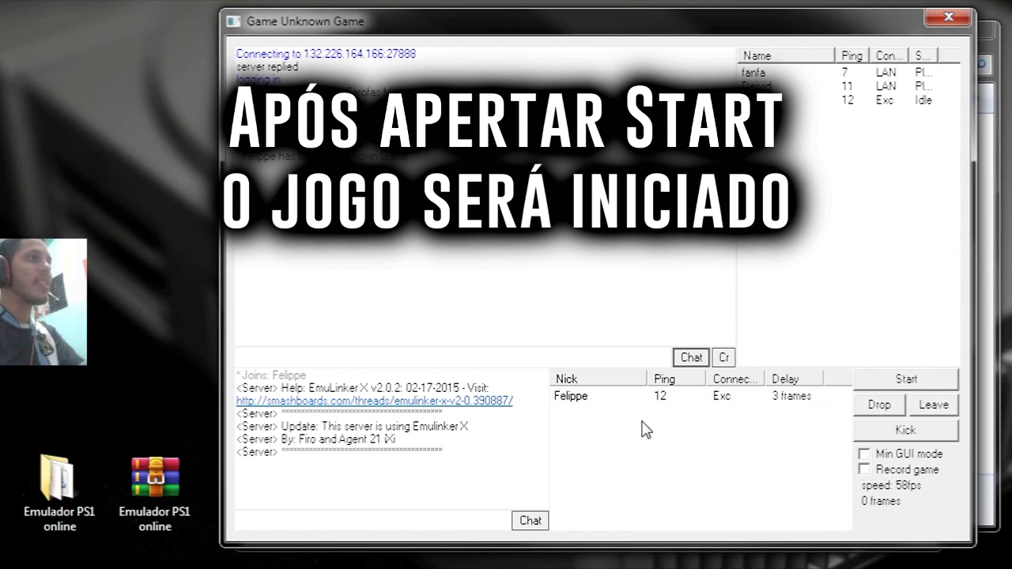
pyautogui.click(712, 398)
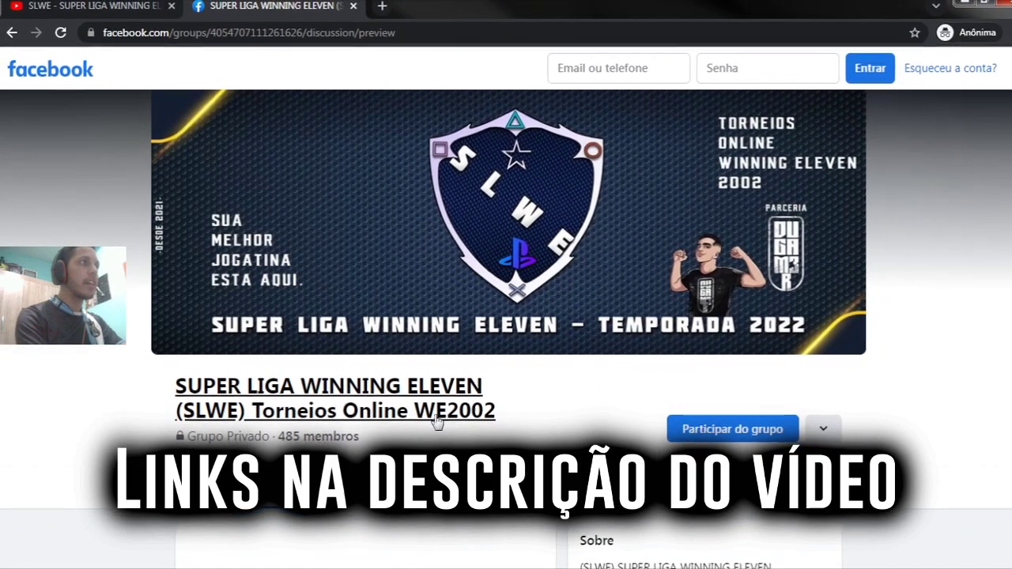
# Switch to the browser and look through the SUPER LIGA WINNING ELEVEN (SLWE) Facebook group page and its description
pyautogui.scroll(-2, 356, 401)
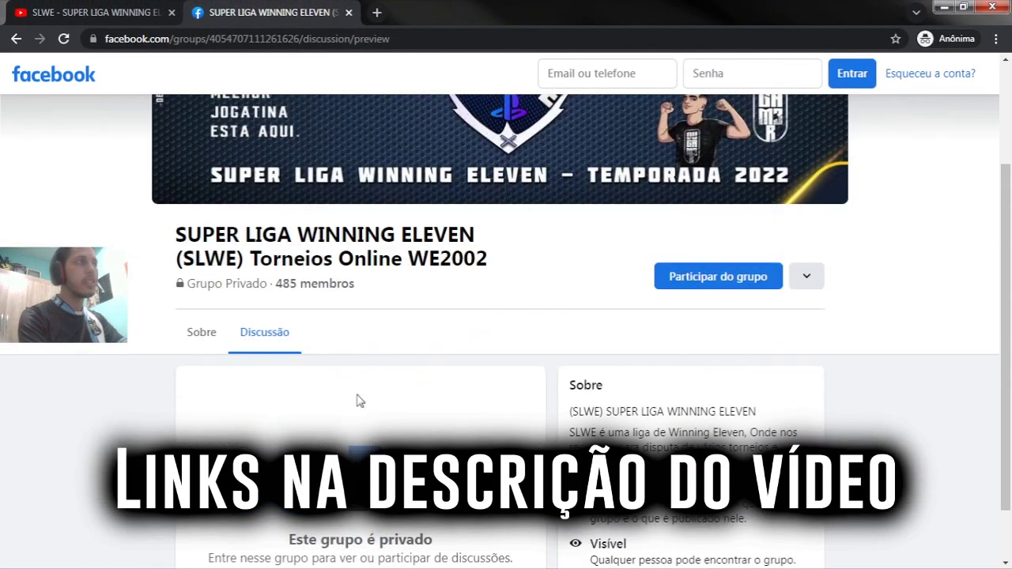
pyautogui.scroll(2, 327, 388)
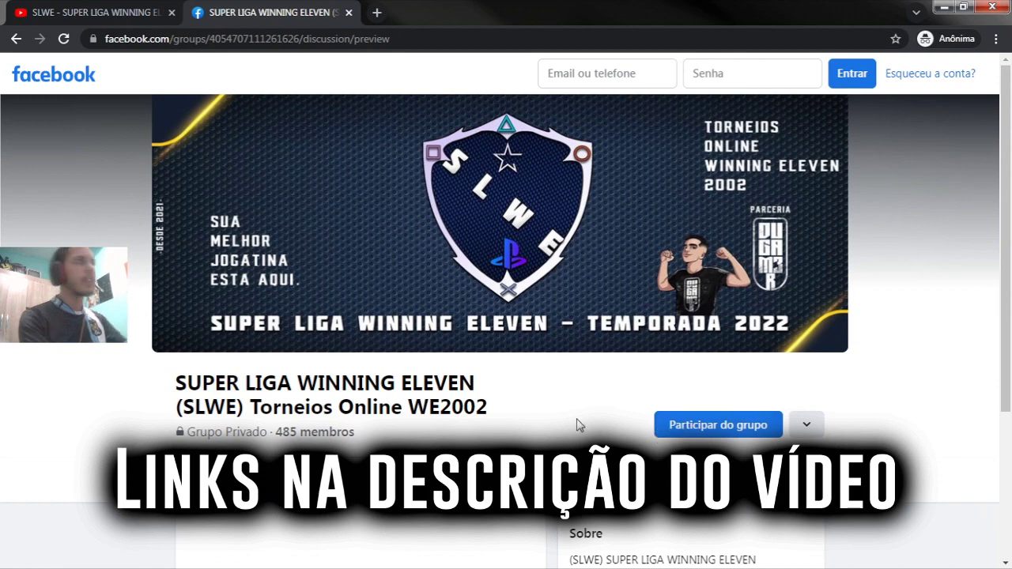
pyautogui.scroll(-3, 600, 415)
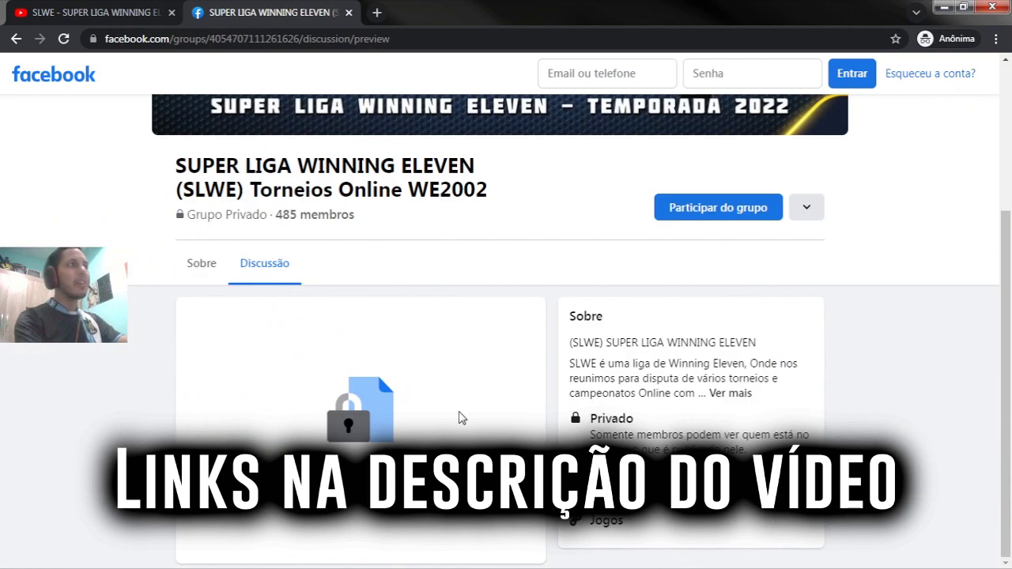
pyautogui.scroll(3, 463, 418)
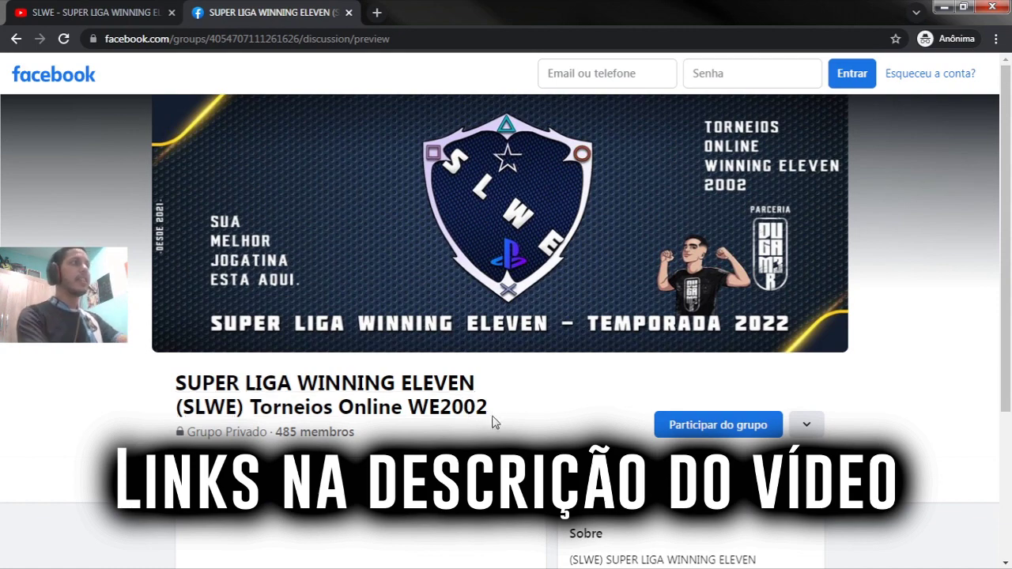
pyautogui.scroll(-3, 498, 431)
pyautogui.scroll(3, 486, 437)
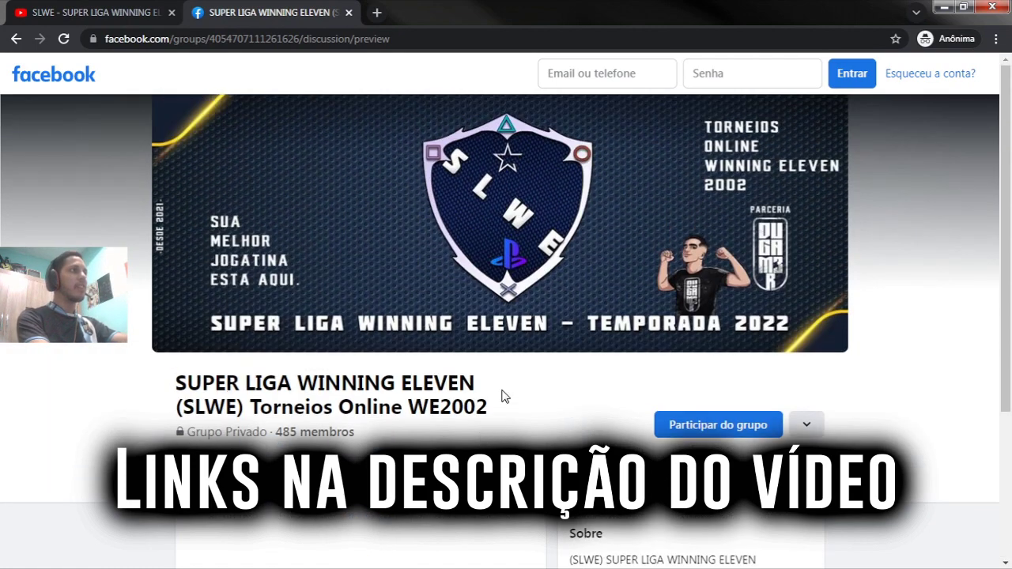
pyautogui.scroll(-3, 504, 396)
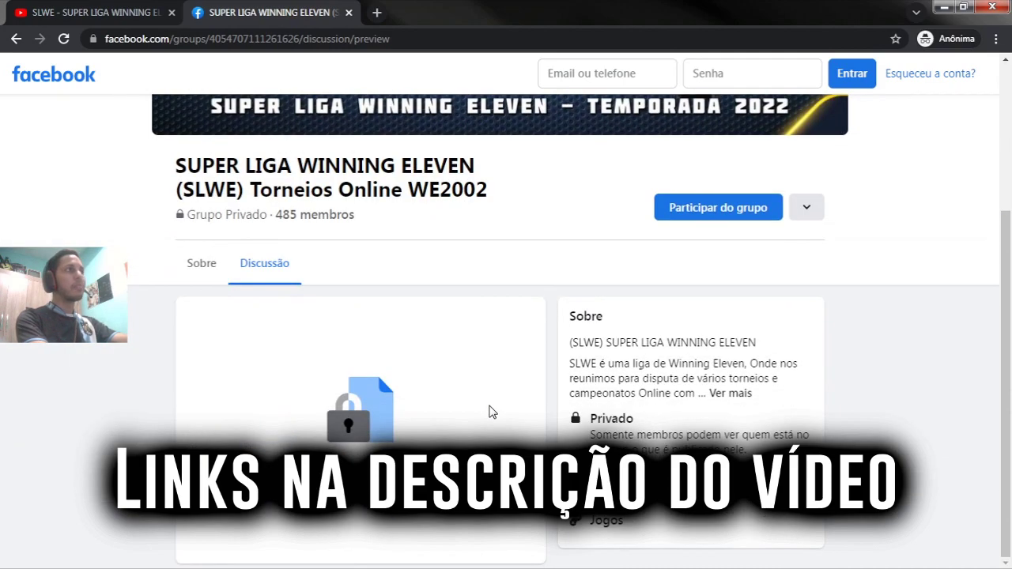
pyautogui.scroll(3, 488, 411)
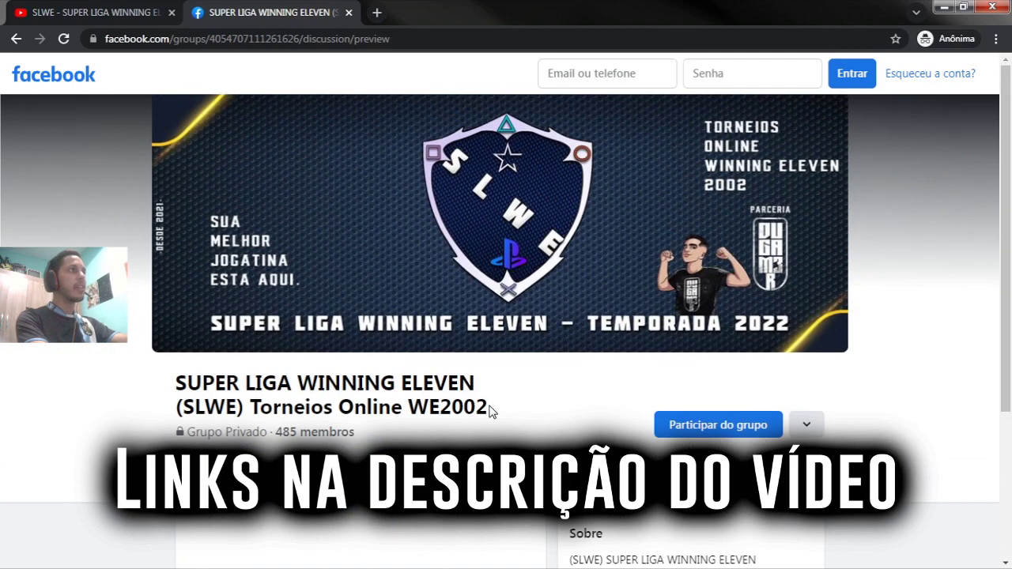
# View the SLWE YouTube channel, return to the Facebook group page, and minimize the browser
pyautogui.click(83, 9)
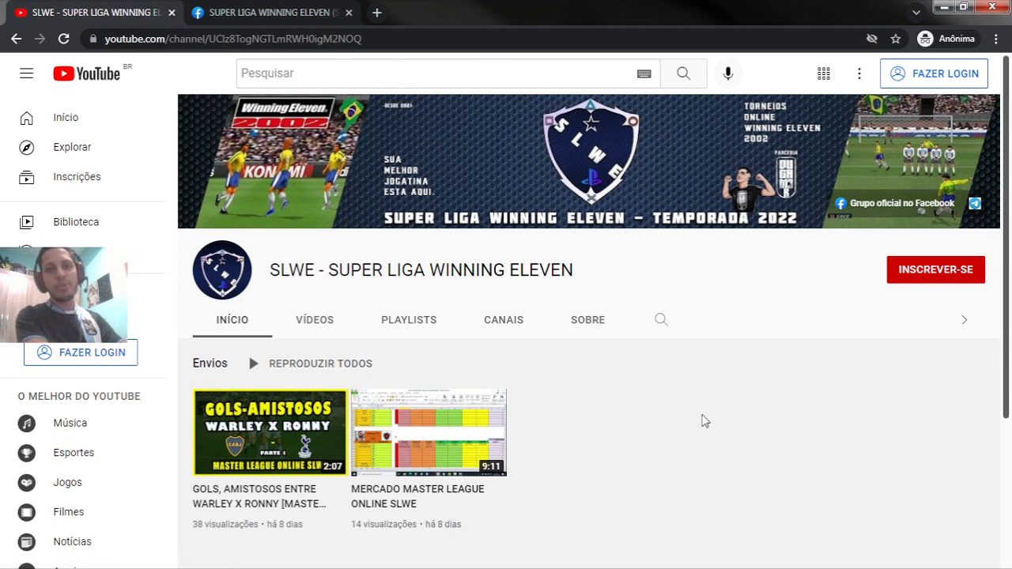
pyautogui.hotkey('ctrl', 'Tab')
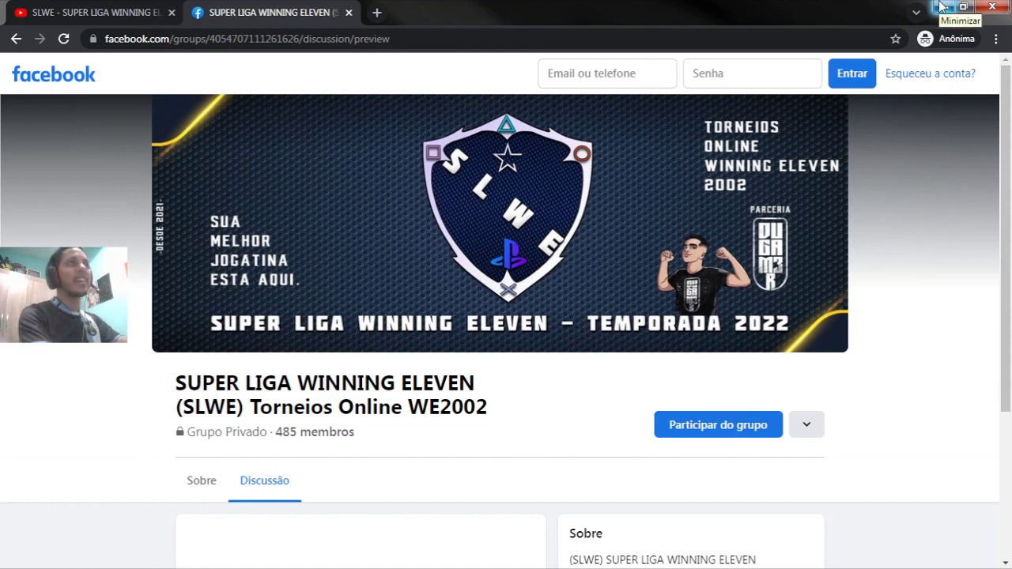
pyautogui.click(940, 6)
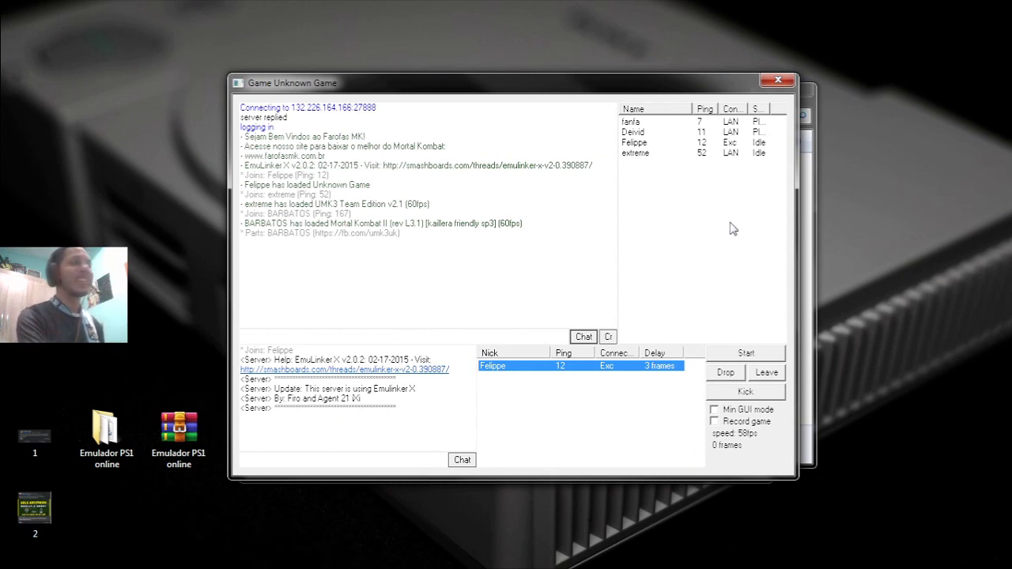
# Open desktop image 1, enlarge it to read the SLWE championship post, and close the viewer
pyautogui.doubleClick(40, 441)
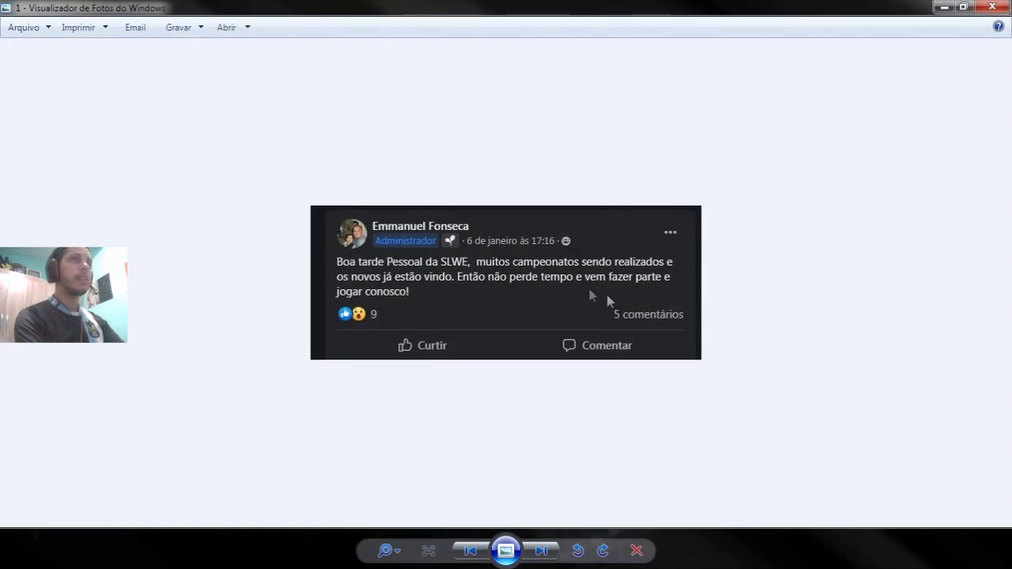
pyautogui.scroll(2, 457, 305)
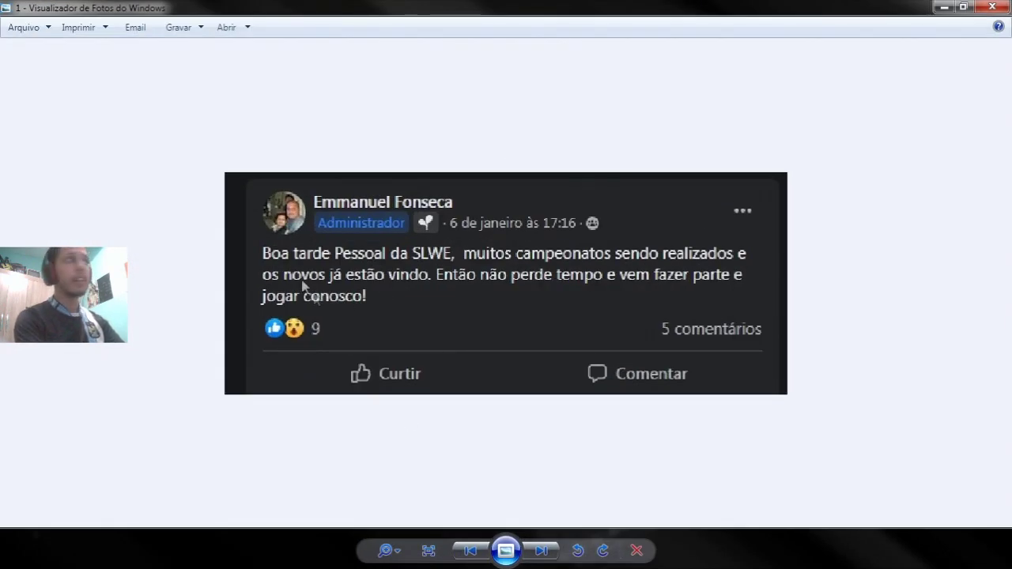
pyautogui.scroll(2, 310, 267)
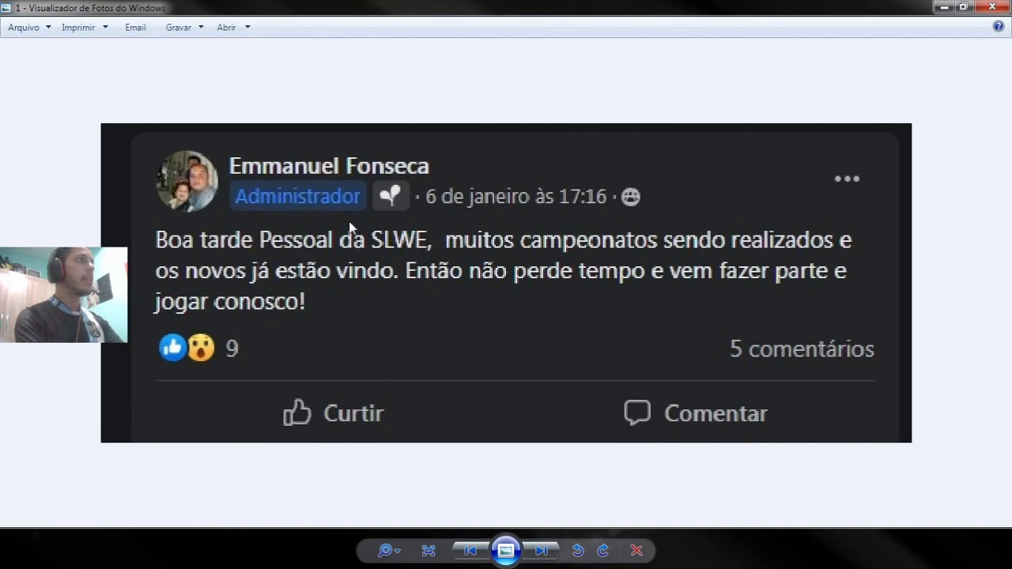
pyautogui.scroll(-1, 350, 235)
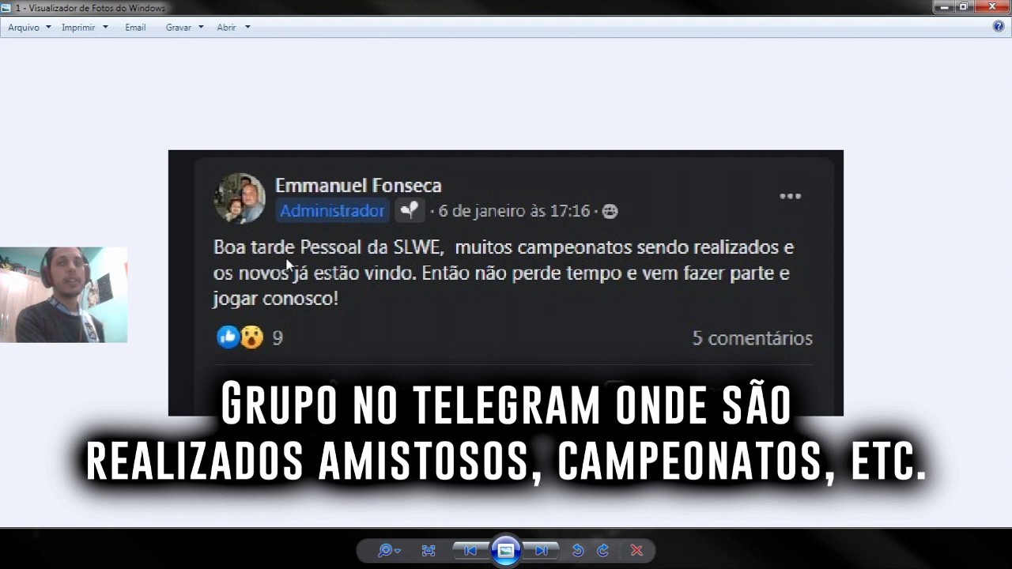
pyautogui.scroll(1, 286, 278)
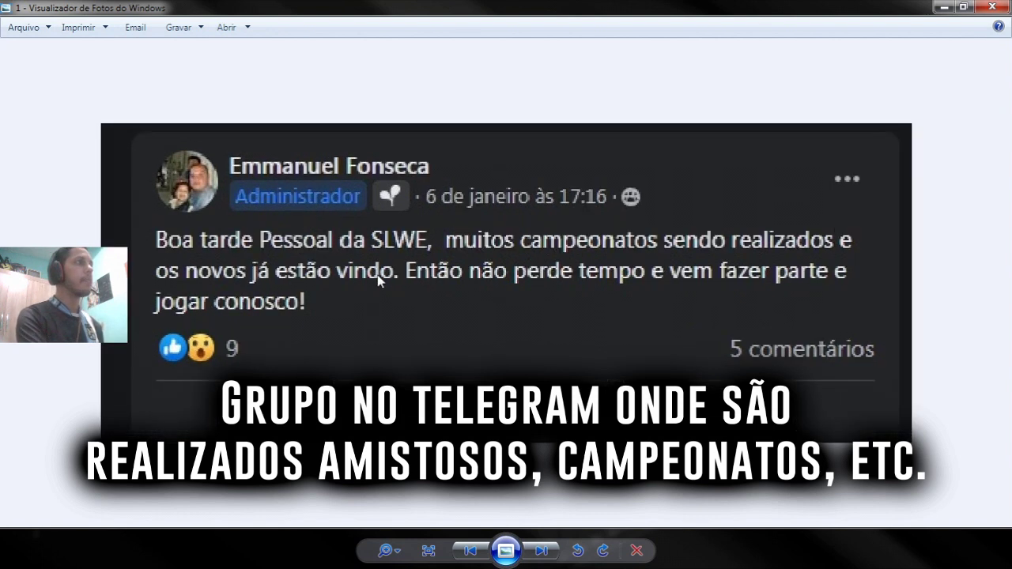
pyautogui.scroll(-1, 483, 257)
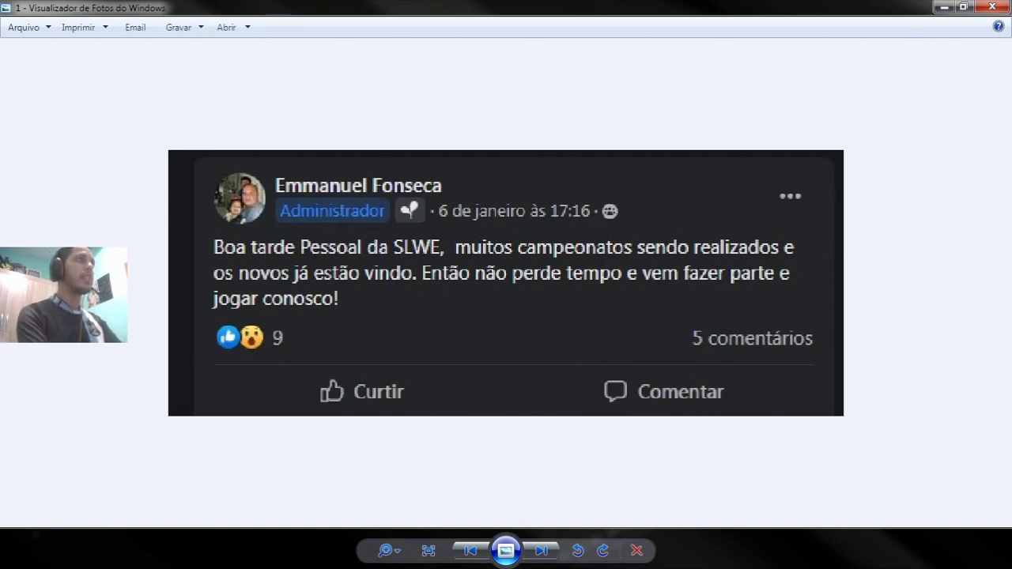
pyautogui.click(991, 6)
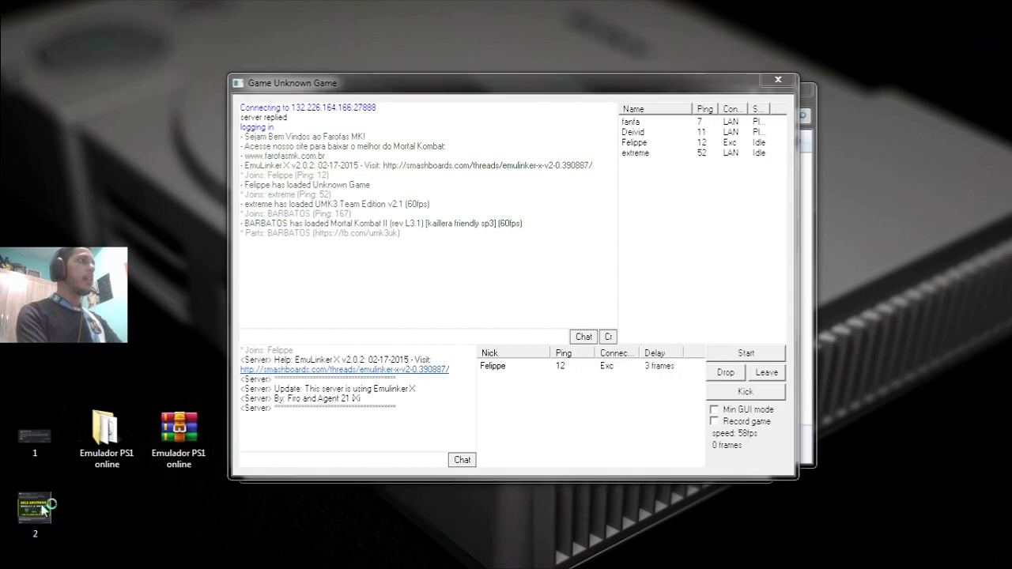
# Open desktop image 2, examine the administrator's post about the official SLWE channel at several magnifications, and close the viewer
pyautogui.doubleClick(35, 508)
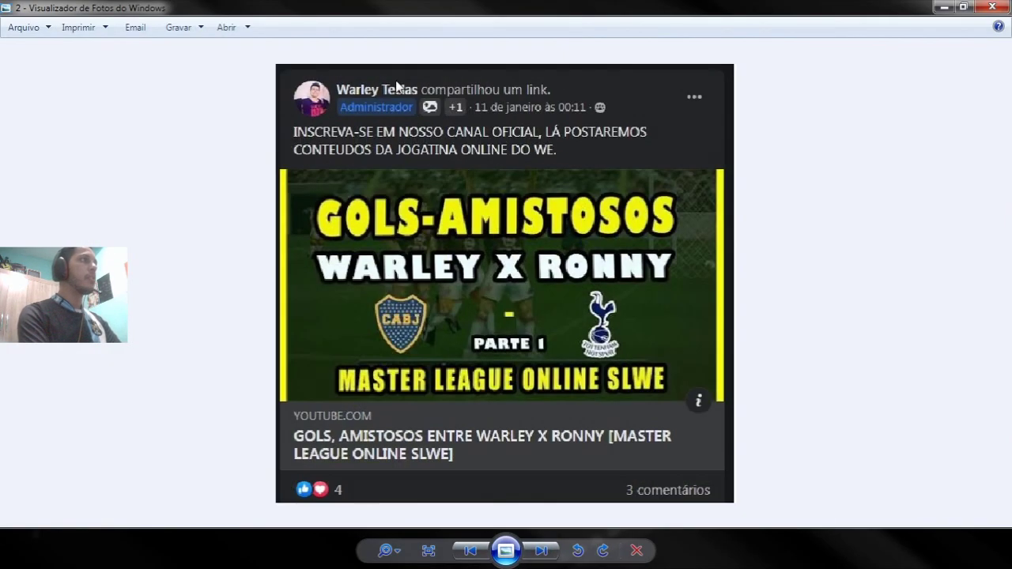
pyautogui.scroll(1, 400, 87)
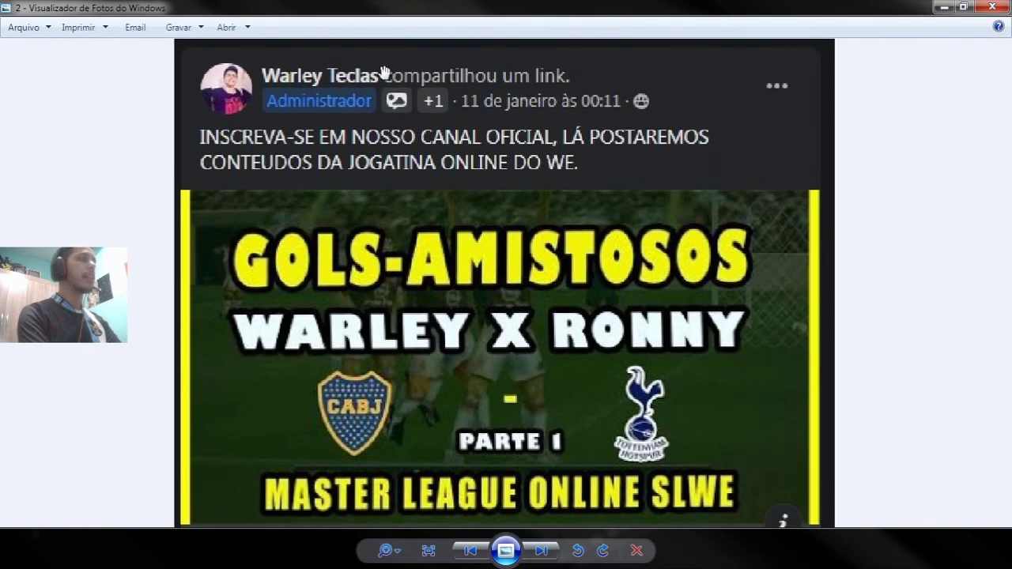
pyautogui.scroll(1, 372, 80)
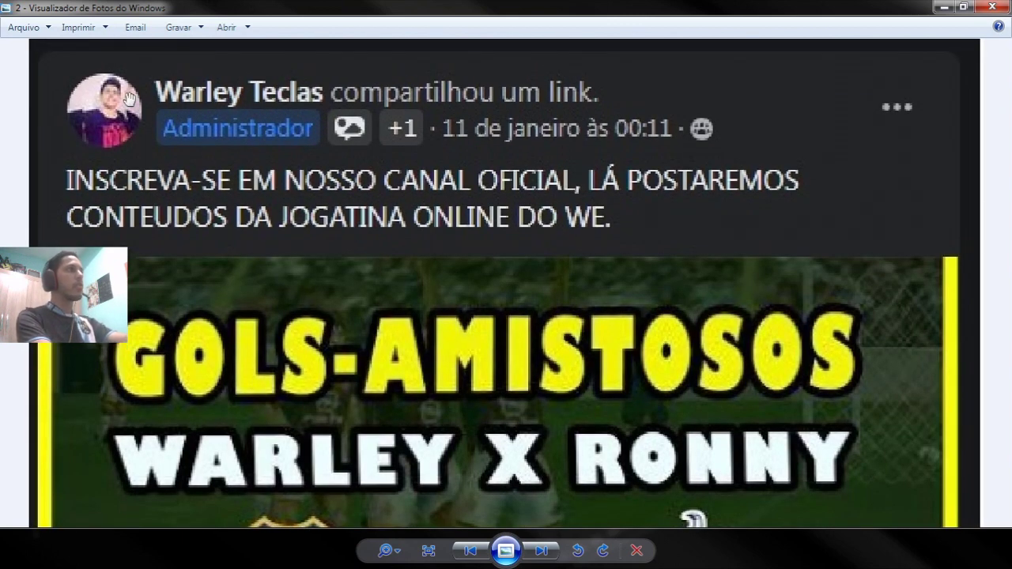
pyautogui.scroll(-1, 127, 103)
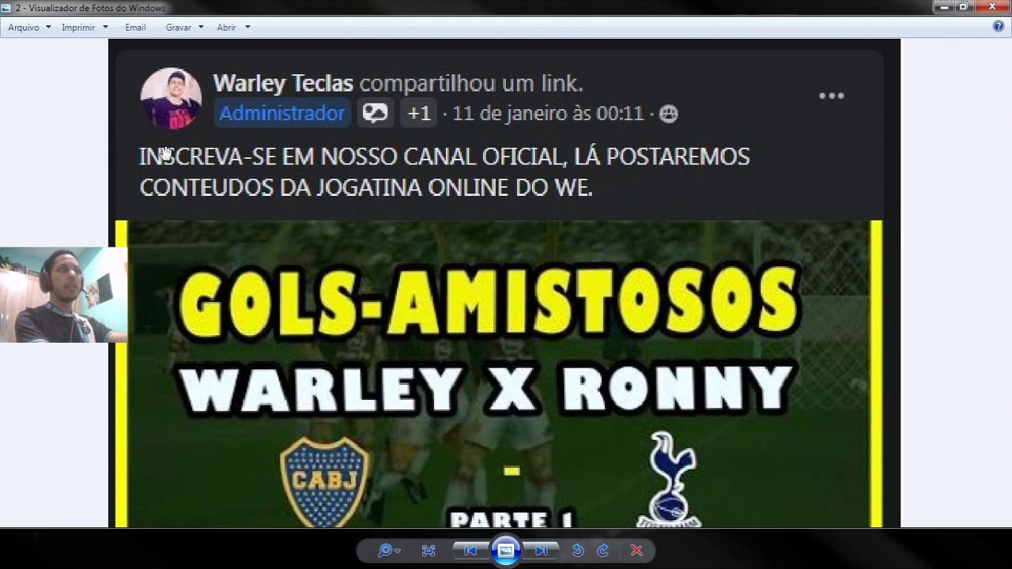
pyautogui.scroll(1, 167, 118)
pyautogui.scroll(-3, 190, 127)
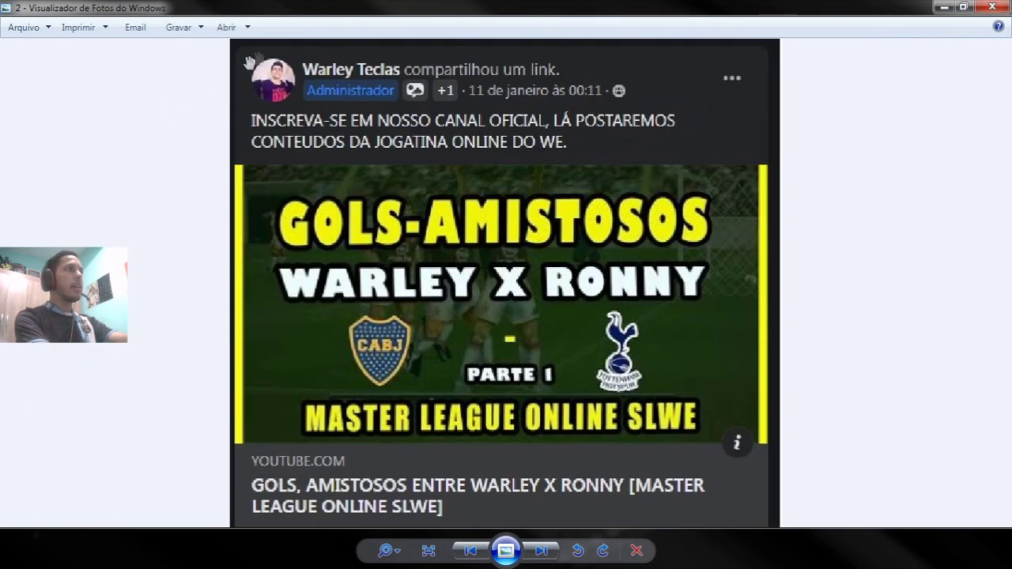
pyautogui.scroll(2, 253, 79)
pyautogui.scroll(-4, 265, 128)
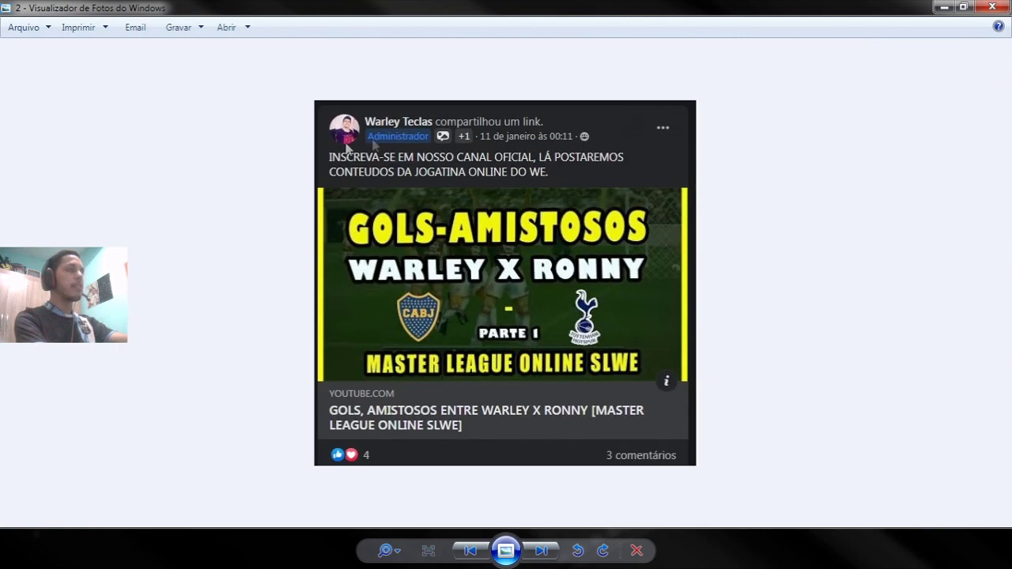
pyautogui.scroll(1, 372, 101)
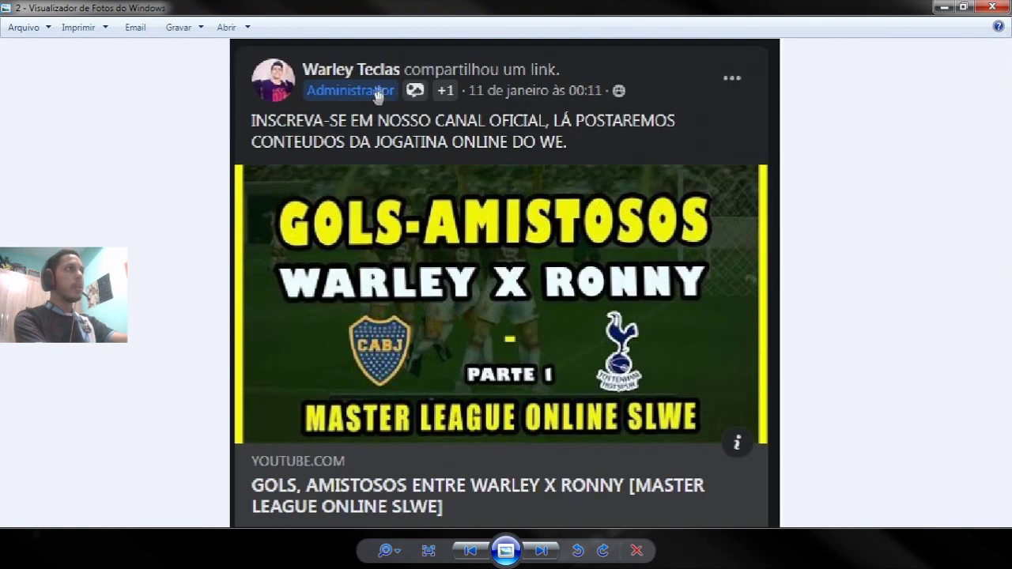
pyautogui.scroll(2, 380, 100)
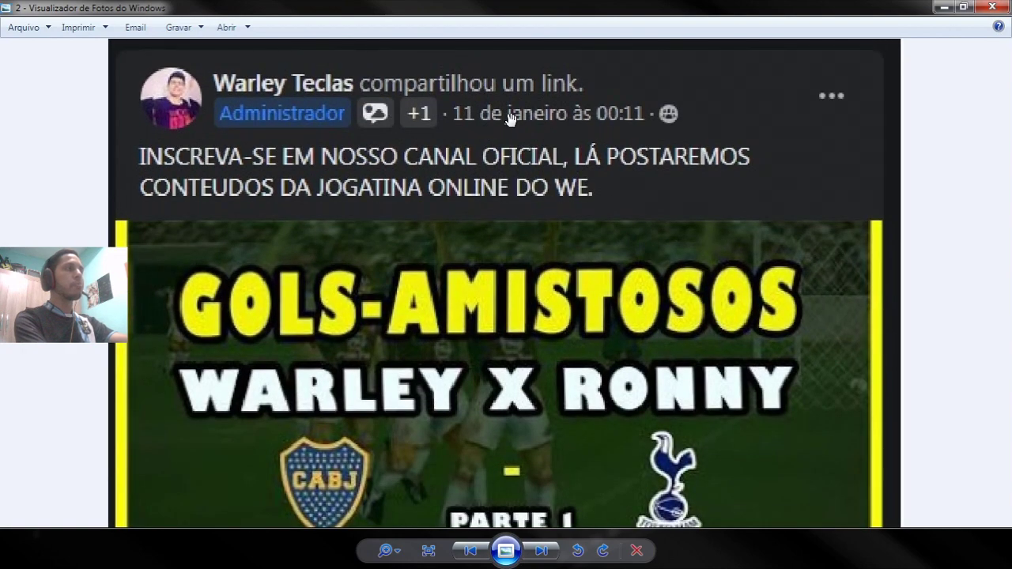
pyautogui.scroll(-1, 500, 88)
pyautogui.scroll(-1, 568, 173)
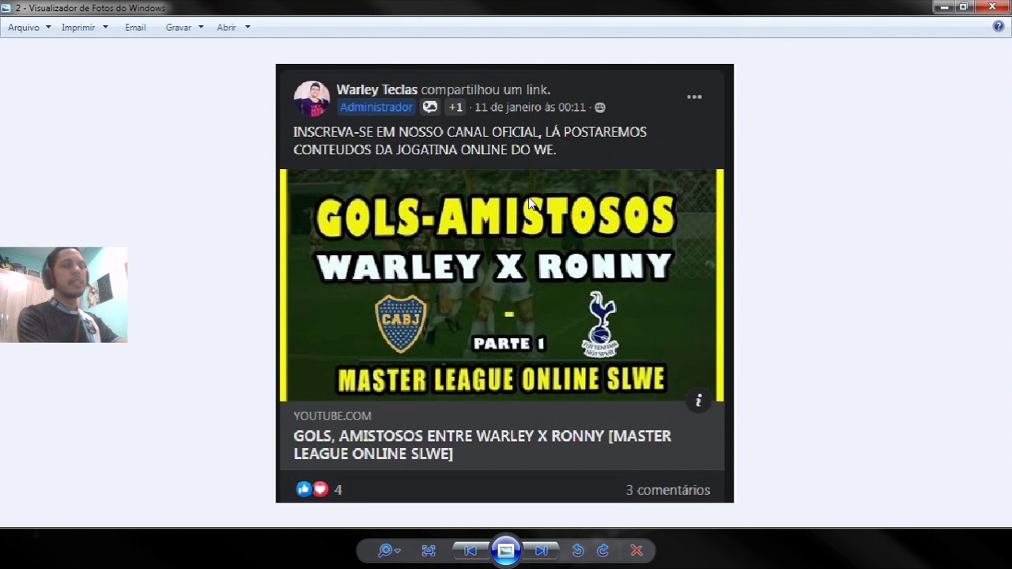
pyautogui.click(991, 8)
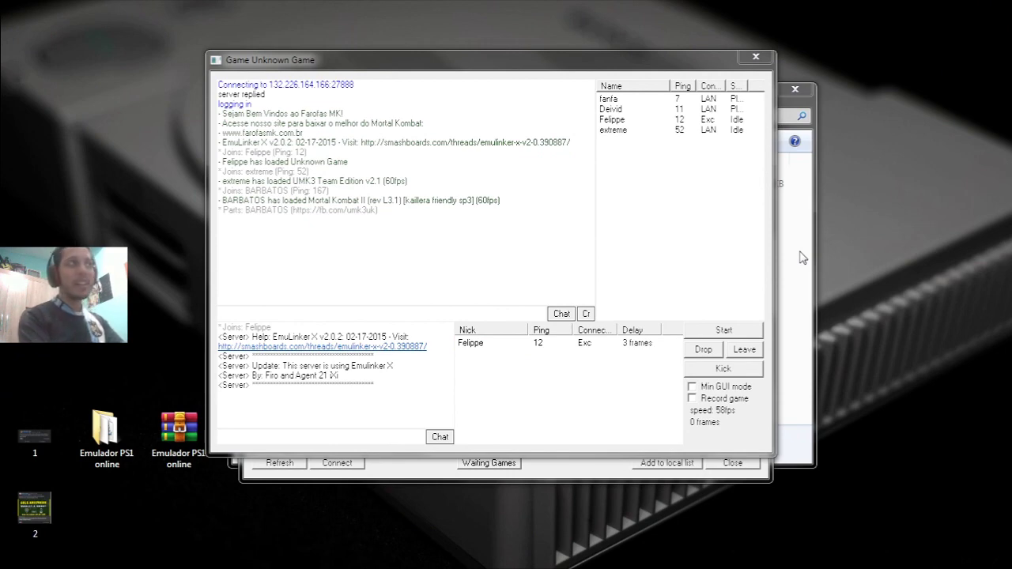
# Close the game room, server list and Kaillera client windows, and move the emulator's game window closer to the middle of the desktop
pyautogui.click(755, 57)
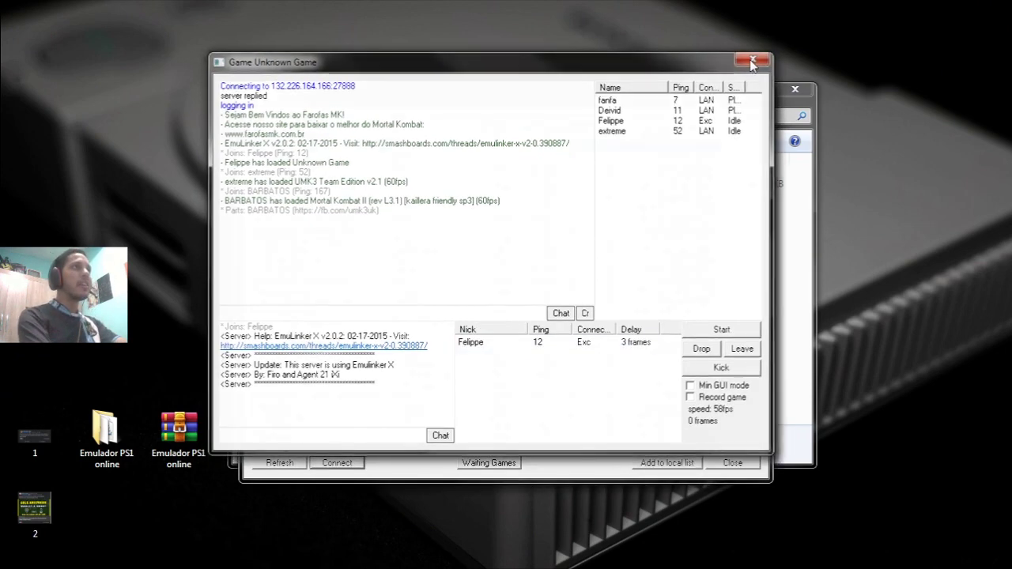
pyautogui.click(751, 92)
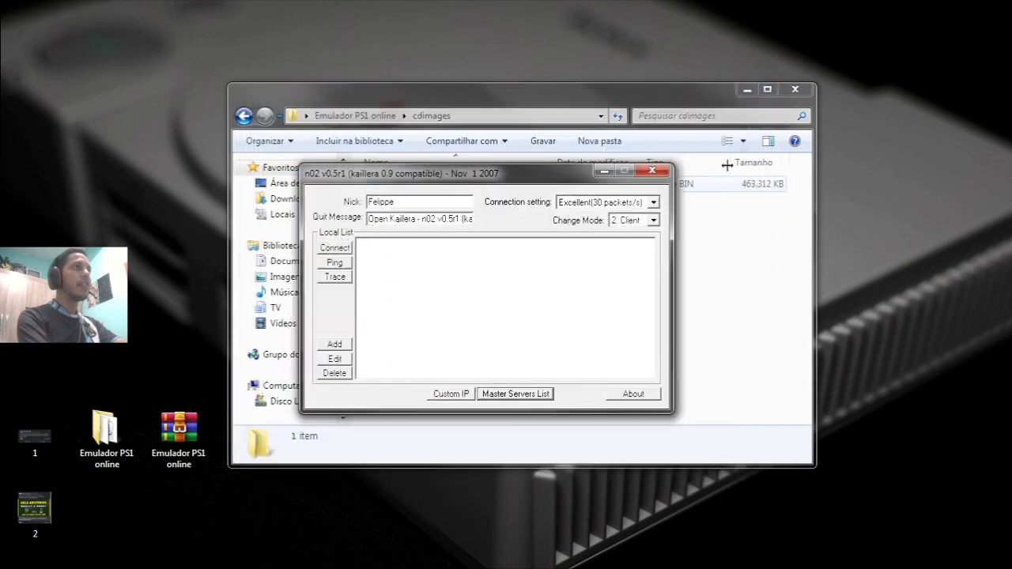
pyautogui.click(658, 175)
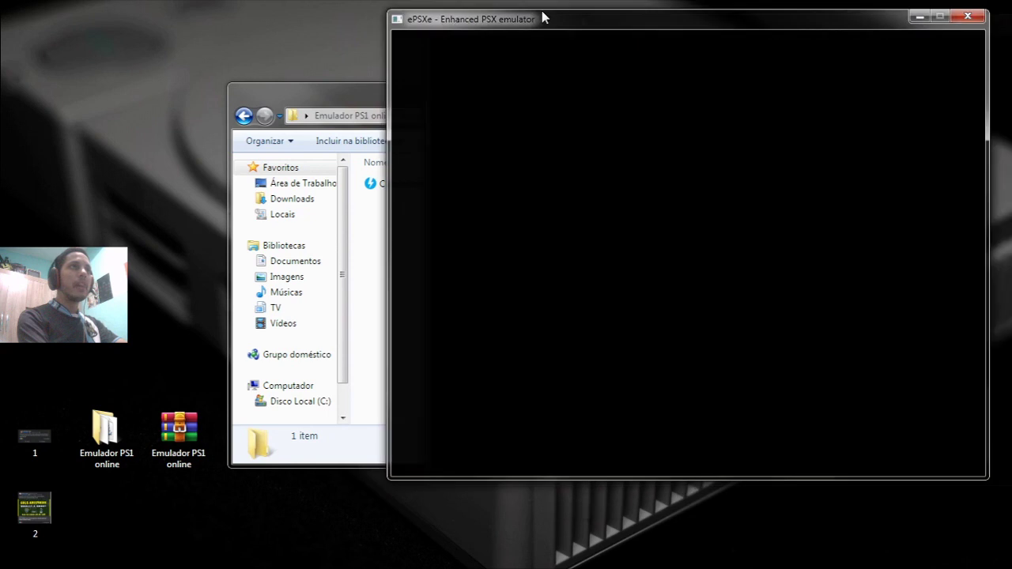
pyautogui.moveTo(544, 14); pyautogui.dragTo(375, 56)
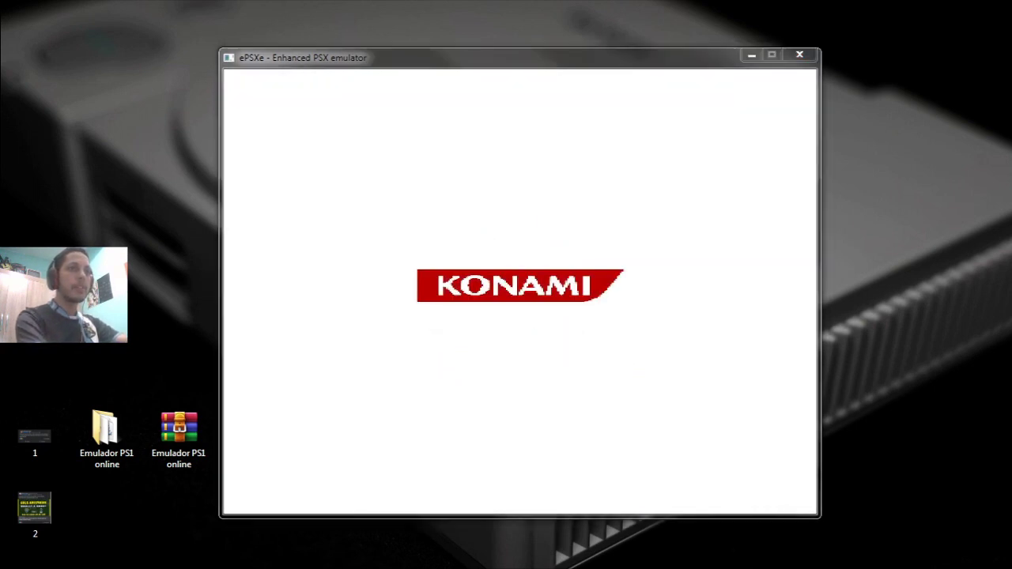
# Leave the running Winning Eleven 2021 game and exit the ePSXe emulator
pyautogui.hotkey('alt', 'Return')
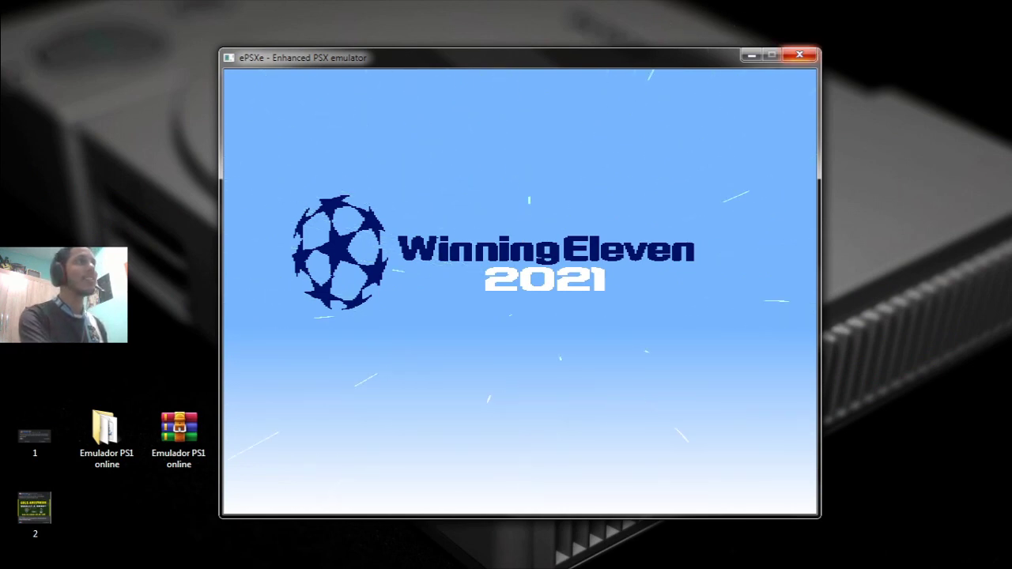
pyautogui.press('Escape')
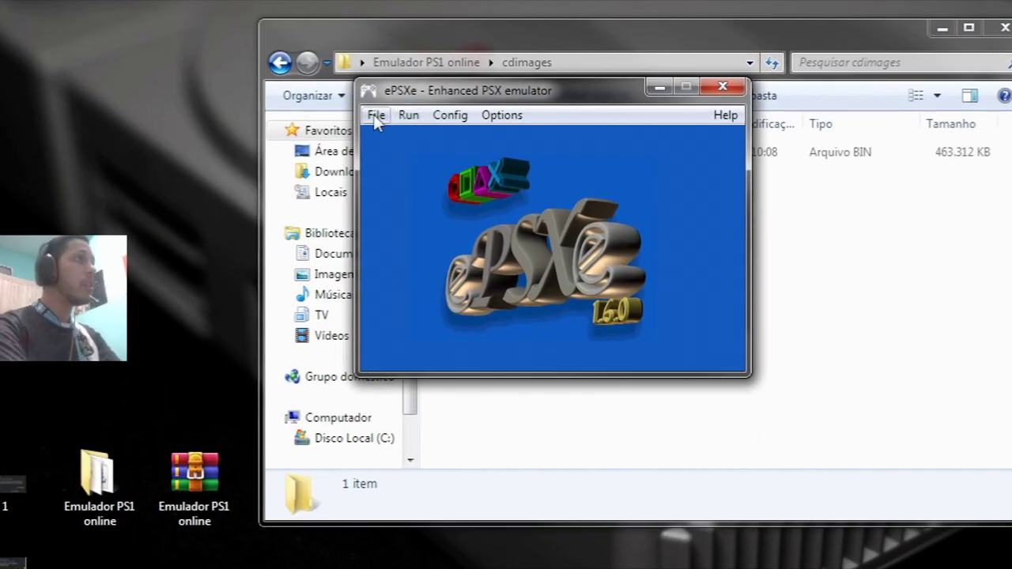
pyautogui.click(376, 116)
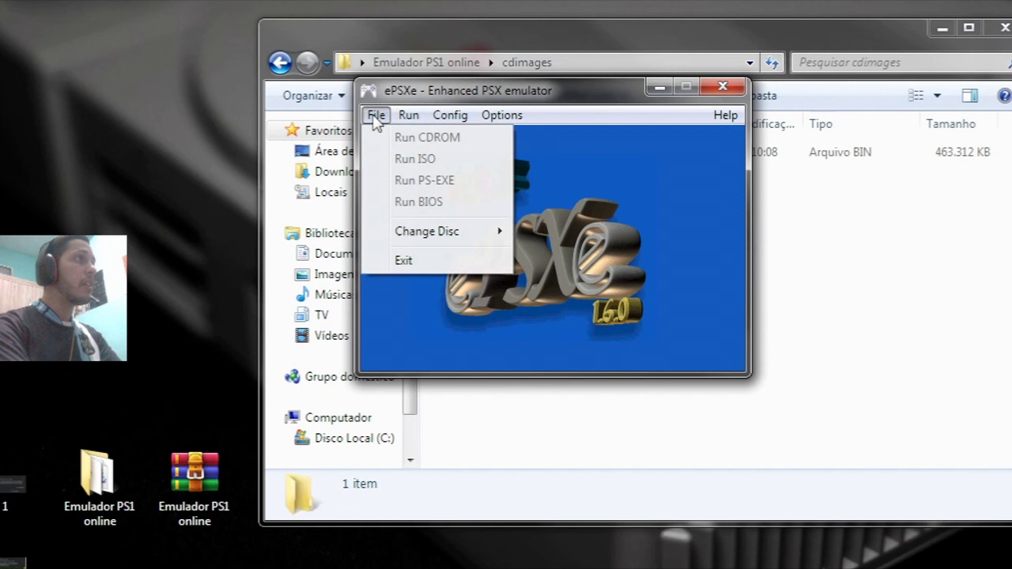
pyautogui.click(403, 262)
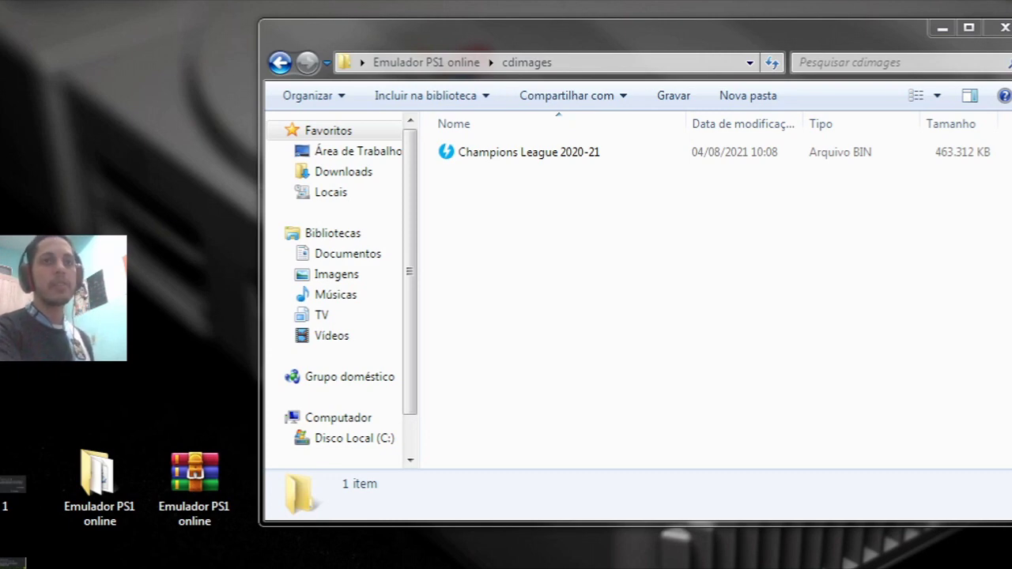
# Open the Windows Task Manager, move it over the folder window, and look through the list of running processes
pyautogui.hotkey('ctrl', 'shift', 'Escape')
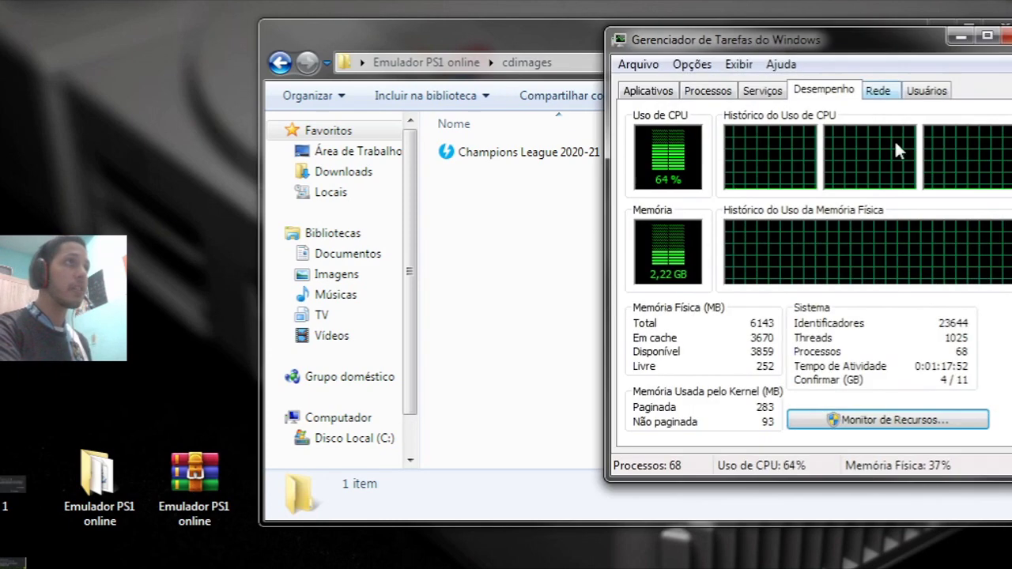
pyautogui.moveTo(835, 50); pyautogui.dragTo(558, 28)
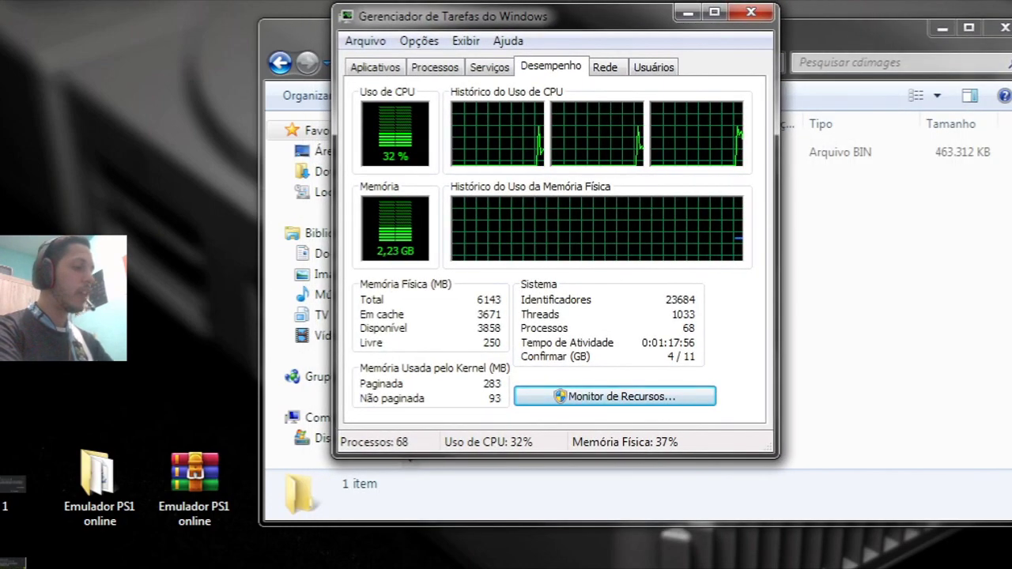
pyautogui.click(751, 12)
pyautogui.hotkey('ctrl', 'shift', 'Escape')
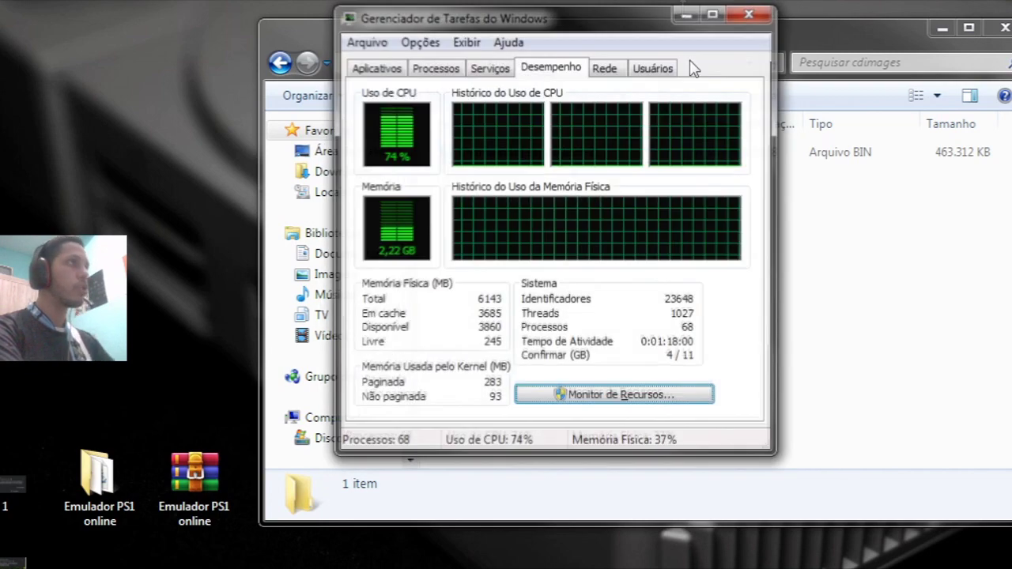
pyautogui.click(435, 66)
pyautogui.click(466, 277)
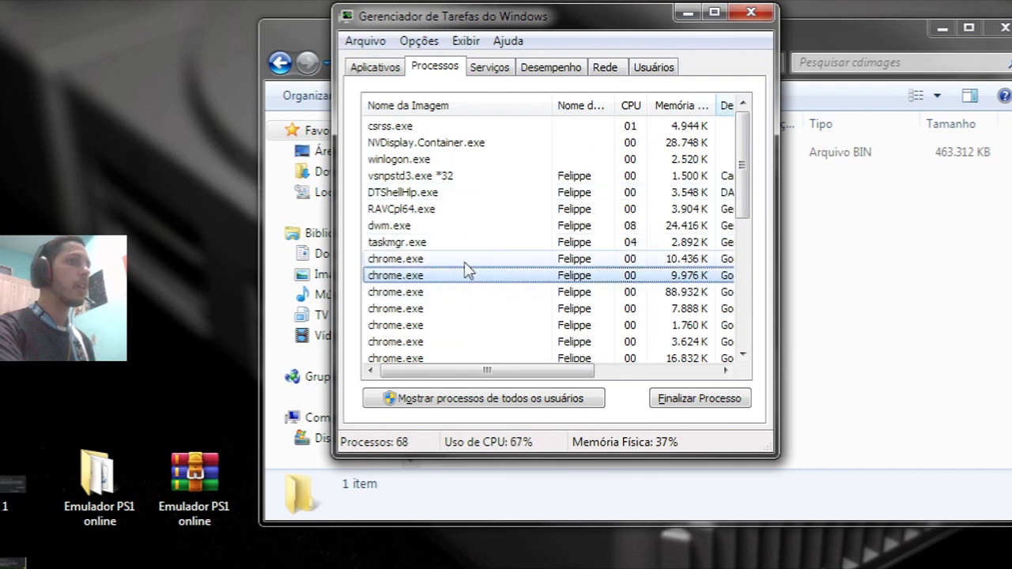
pyautogui.scroll(-2, 459, 261)
pyautogui.scroll(2, 458, 269)
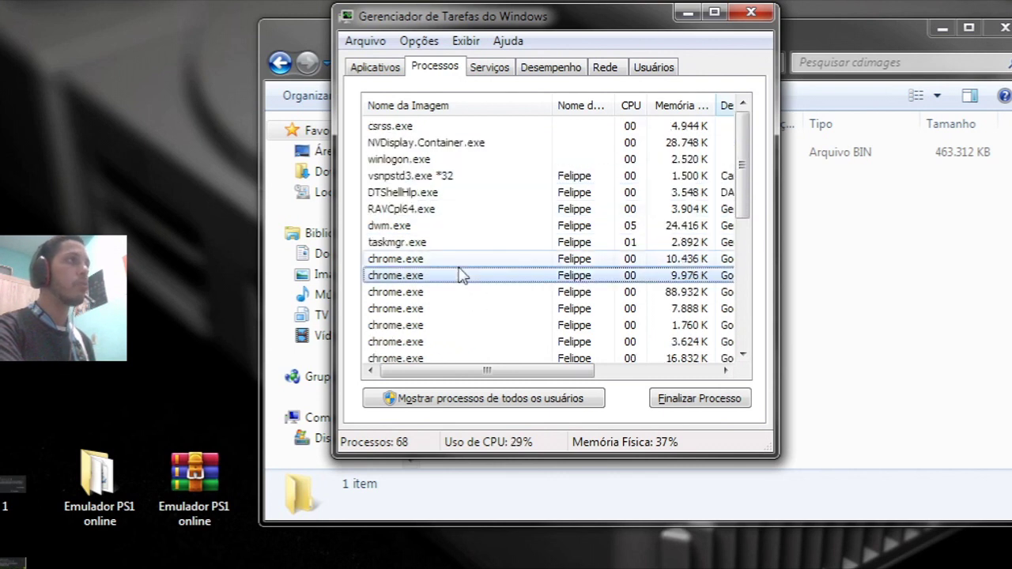
# Show the options for ending a chrome.exe process, dismiss them without choosing any, and return to the CPU and memory performance graphs
pyautogui.click(425, 230)
pyautogui.rightClick(420, 259)
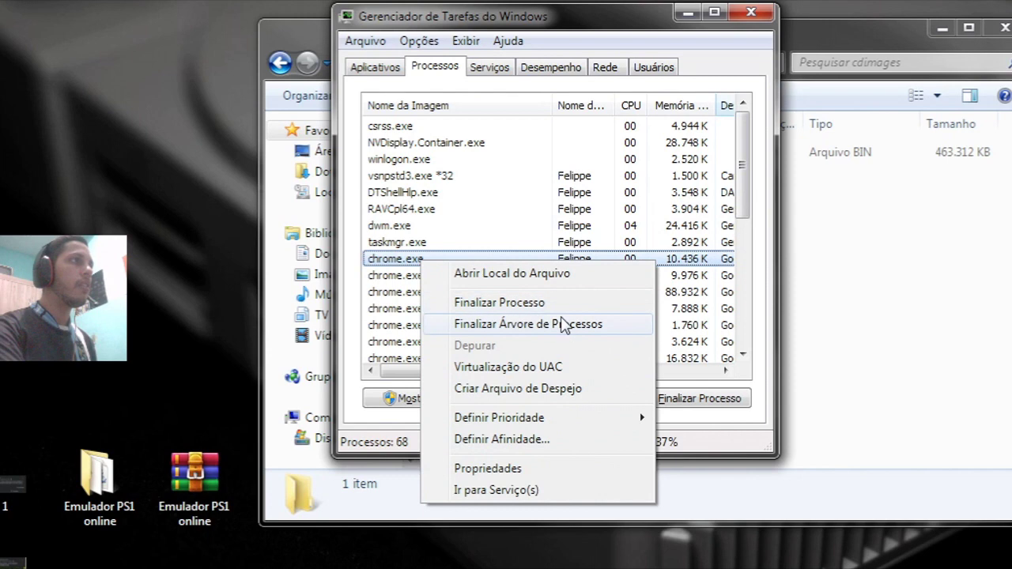
pyautogui.click(514, 242)
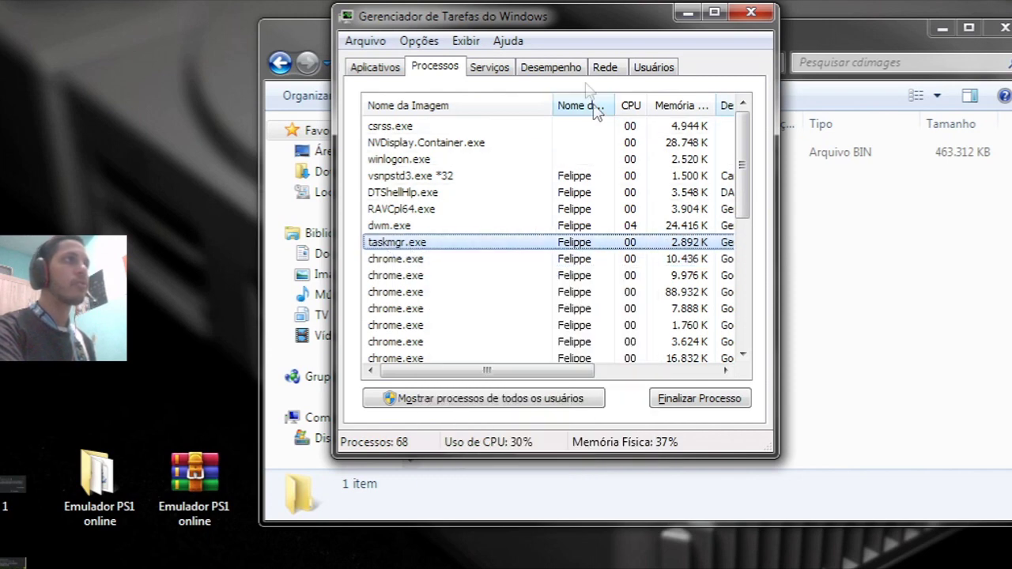
pyautogui.click(551, 68)
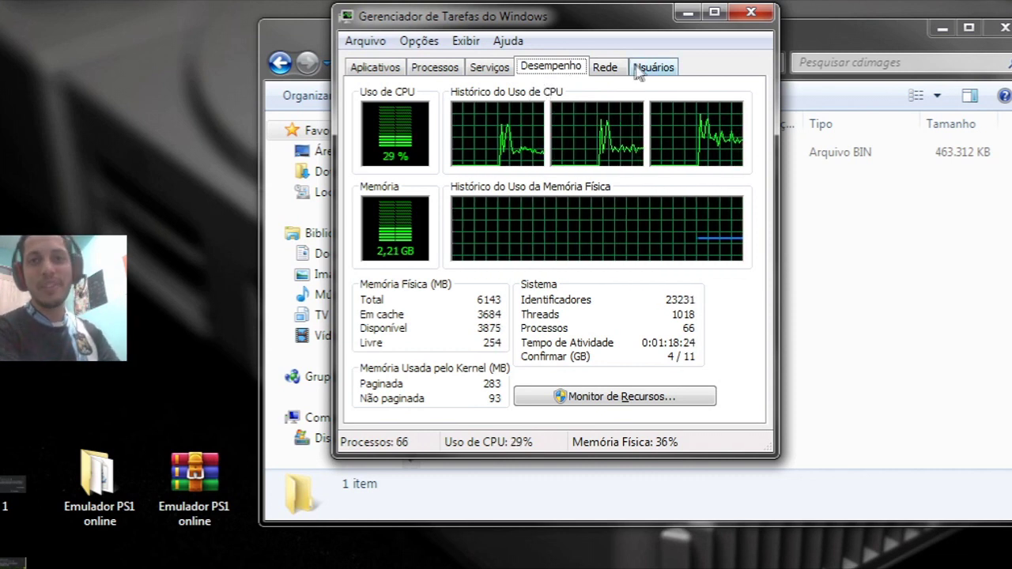
# Minimize the Task Manager and move the Kaillera game room window slightly up and to the left on the desktop
pyautogui.click(686, 14)
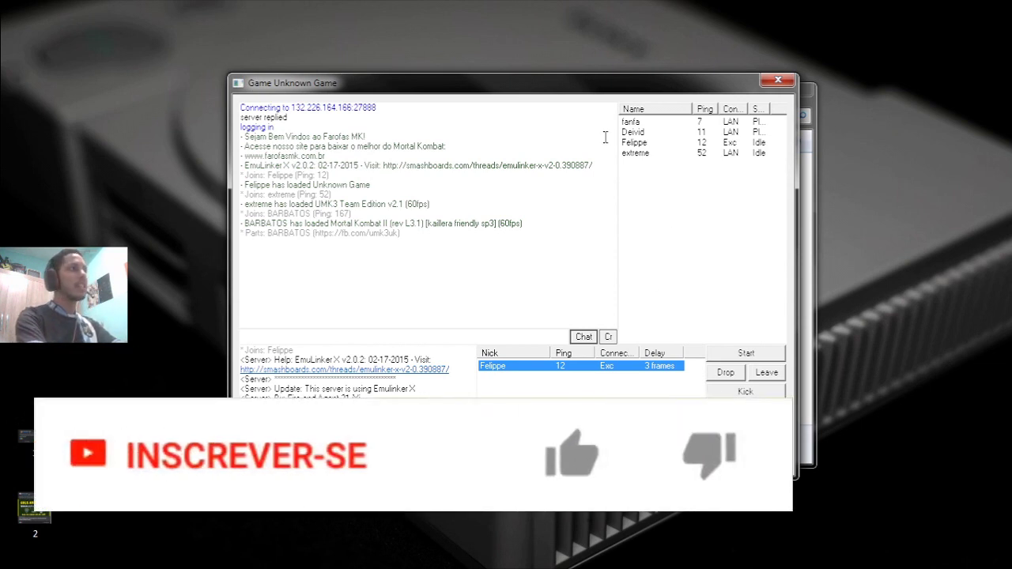
pyautogui.moveTo(609, 82); pyautogui.dragTo(580, 63)
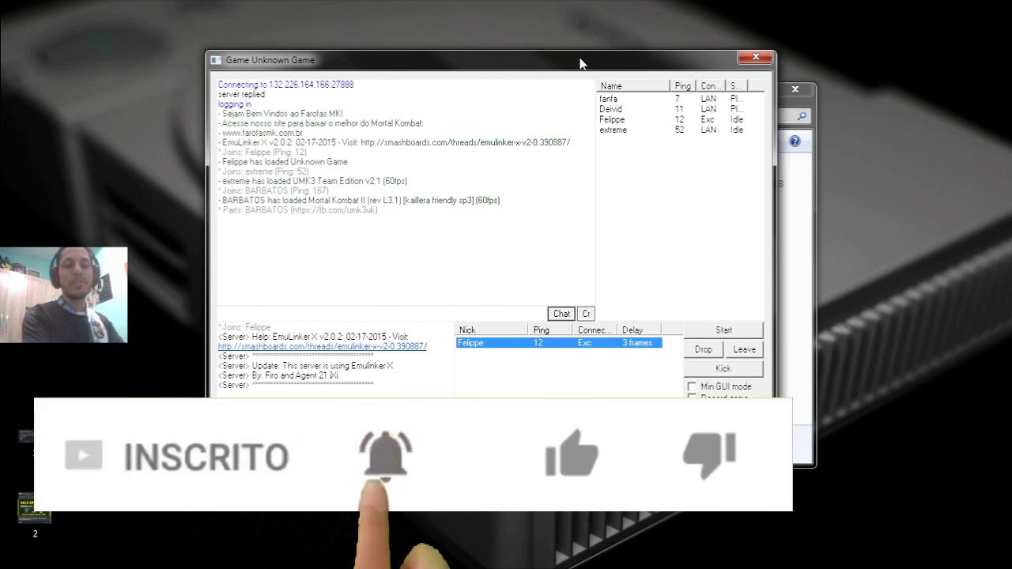